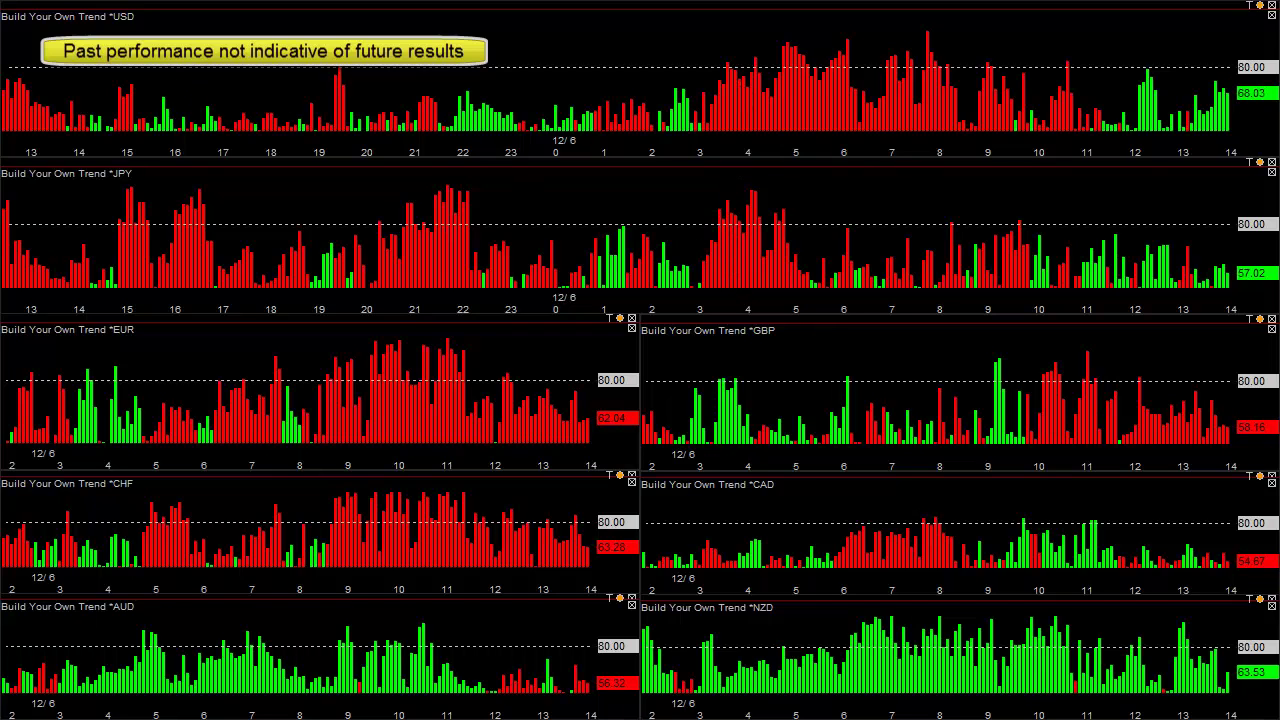
- Review the FX Build-a-Trend Histogram study's parameters in the USD trend chart's settings and close them without applying changes
{"action": "right_click", "coordinate": [185, 65]}
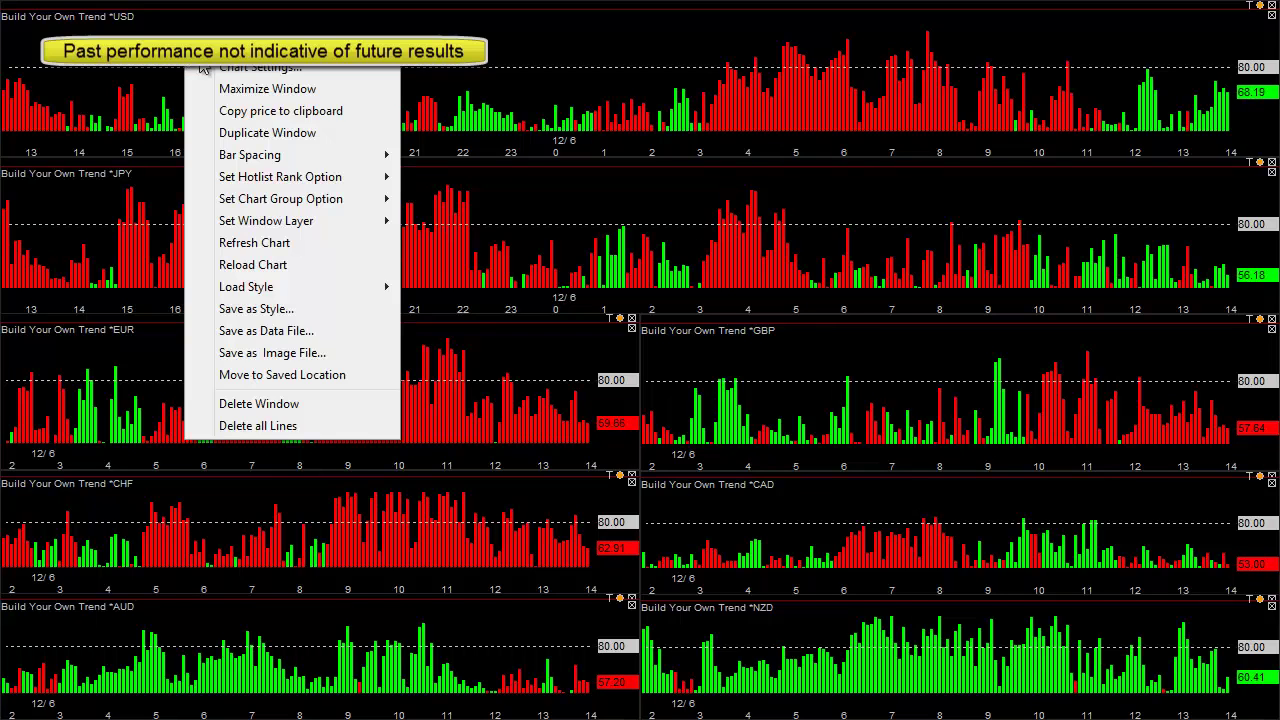
{"action": "left_click", "coordinate": [205, 70]}
{"action": "left_click", "coordinate": [88, 252]}
{"action": "left_click", "coordinate": [222, 252]}
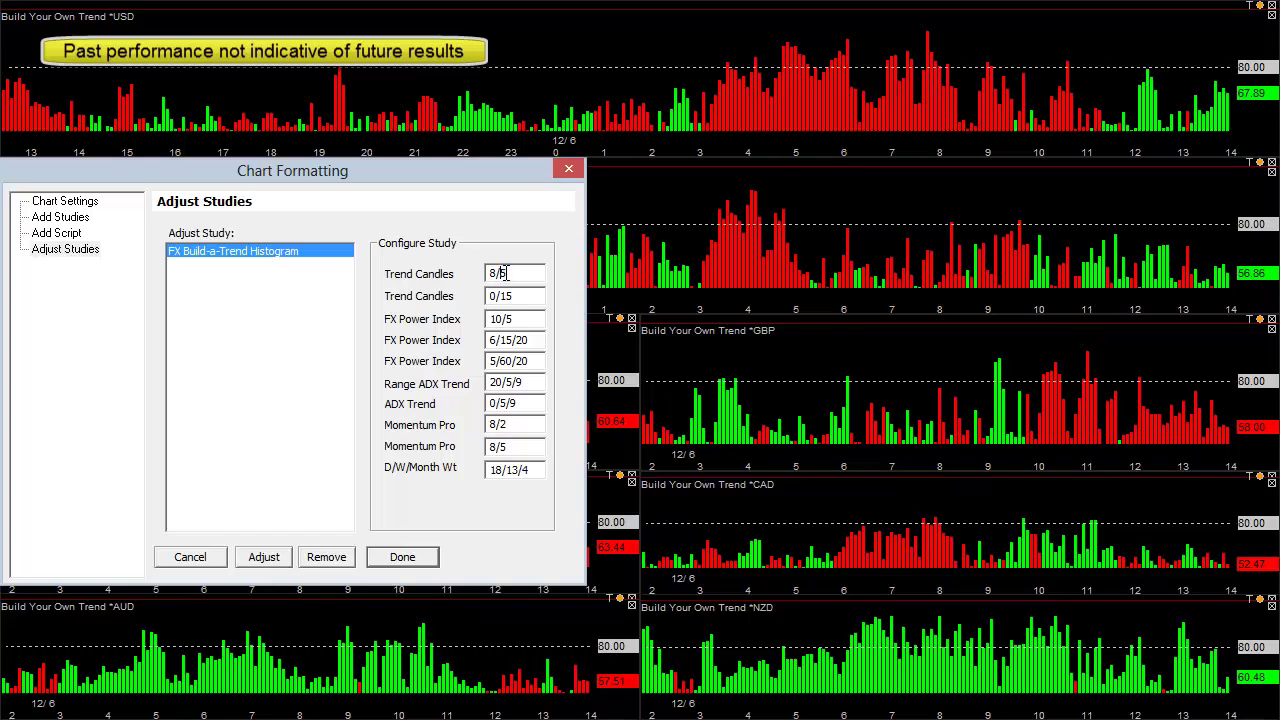
{"action": "type", "text": "5"}
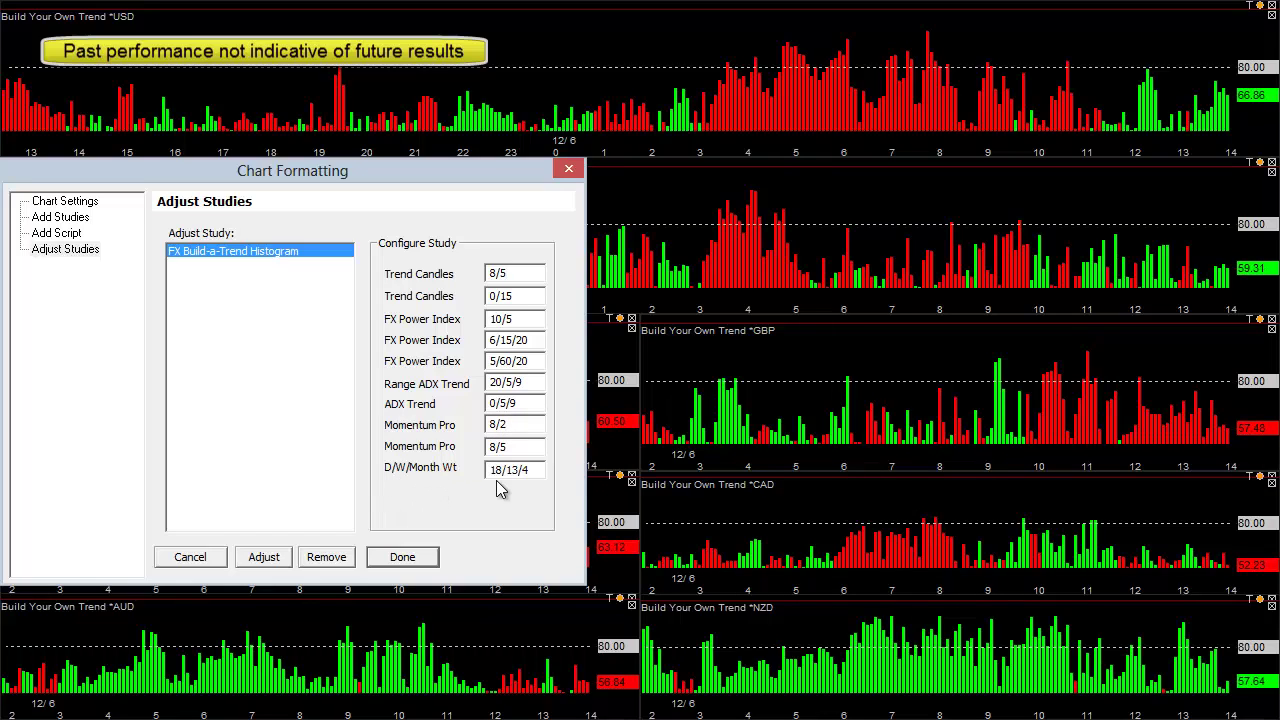
{"action": "left_click", "coordinate": [568, 168]}
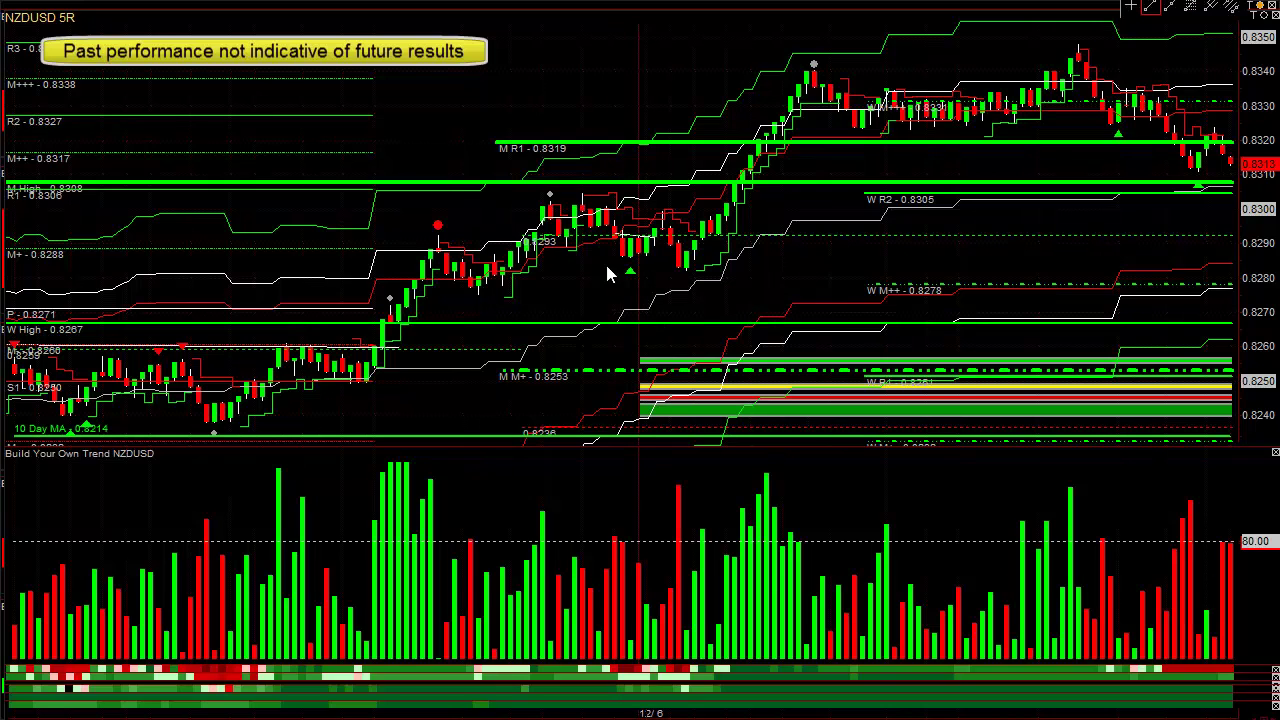
- Draw a trend line along the NZDUSD pullback and a Fibonacci projection from the 0.8238 low to the 0.8305 high
{"action": "left_click", "coordinate": [654, 208]}
{"action": "left_click", "coordinate": [709, 270]}
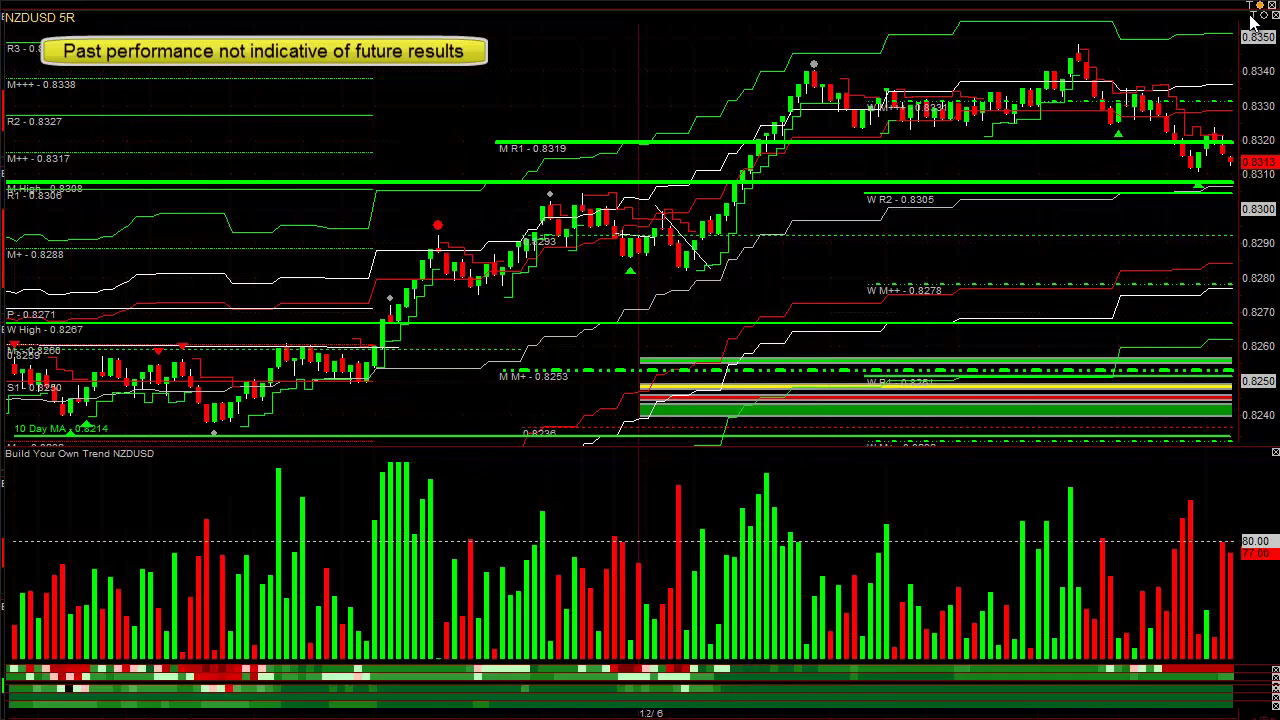
{"action": "left_click", "coordinate": [1191, 10]}
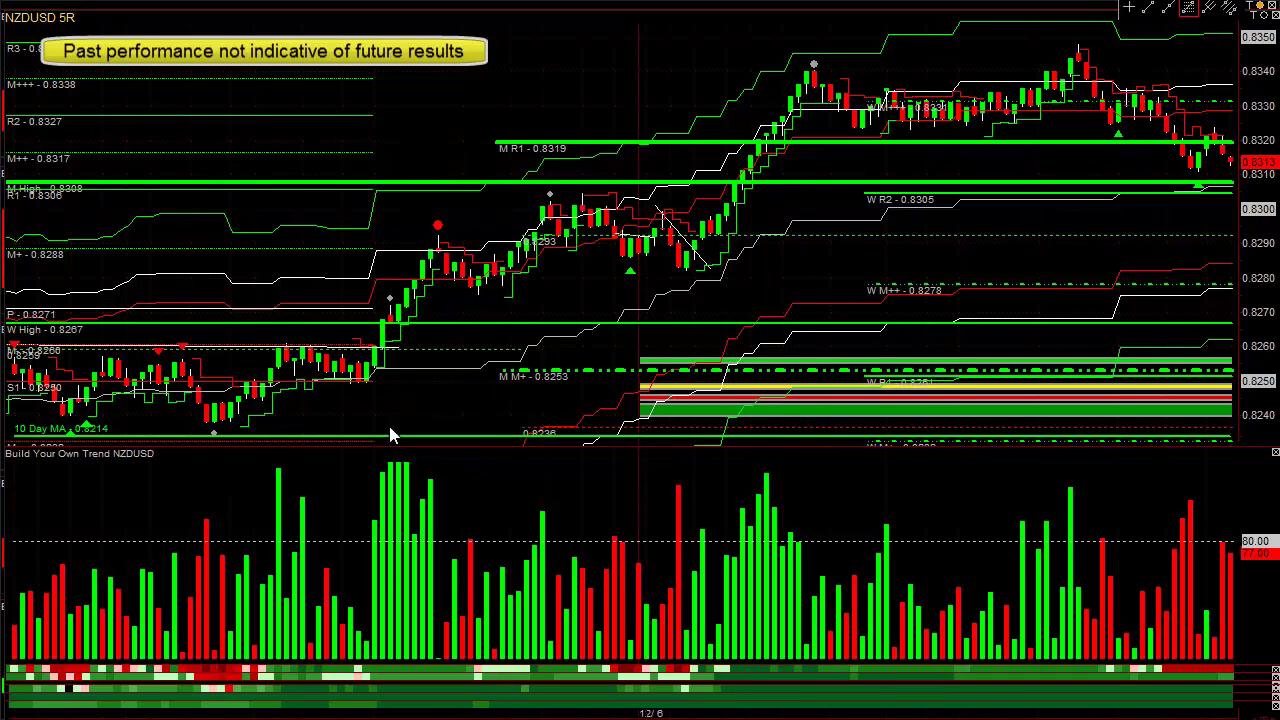
{"action": "left_click", "coordinate": [221, 425]}
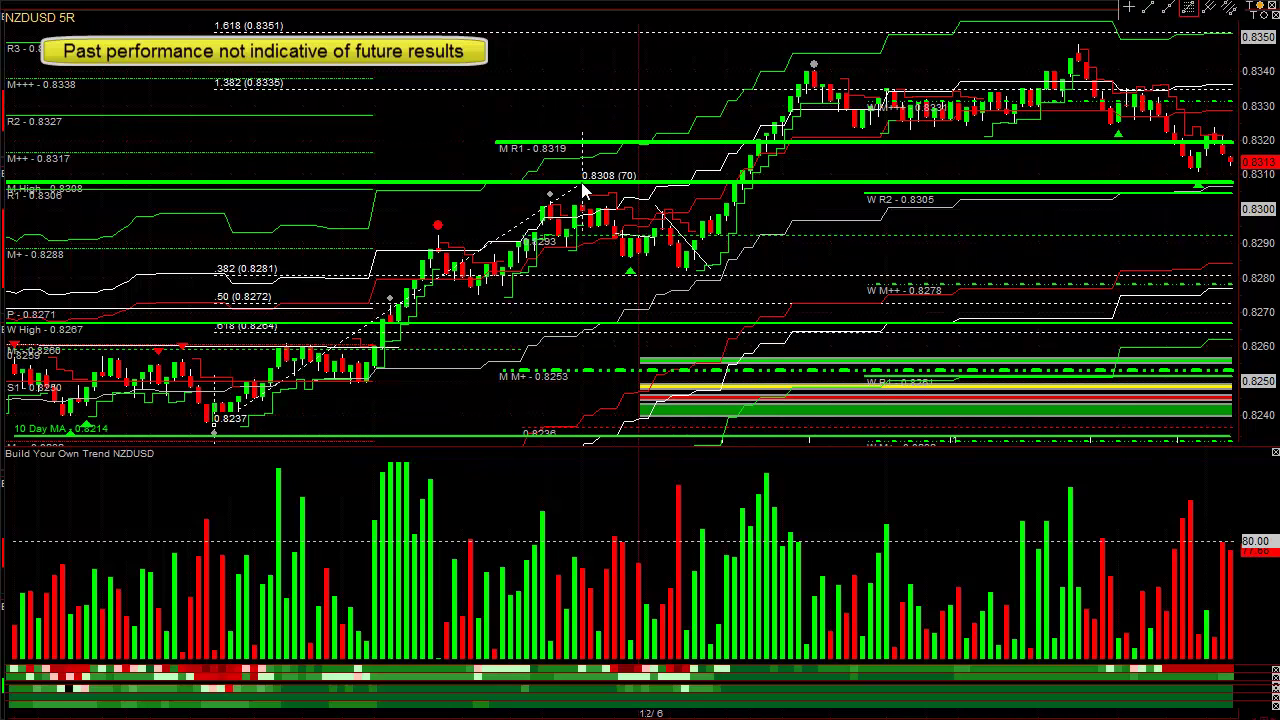
{"action": "left_click", "coordinate": [585, 190]}
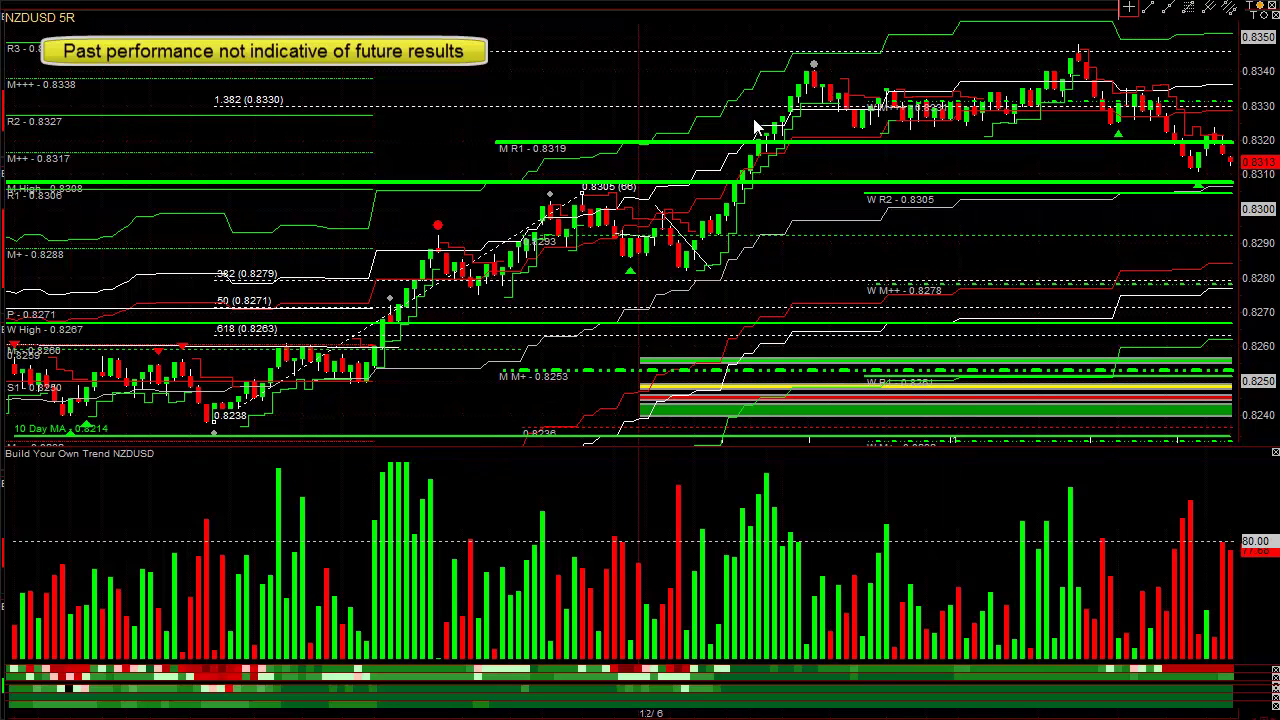
- Inspect the NZDUSD bar data at the end of the pullback and delete all lines from the chart
{"action": "middle_click", "coordinate": [822, 90]}
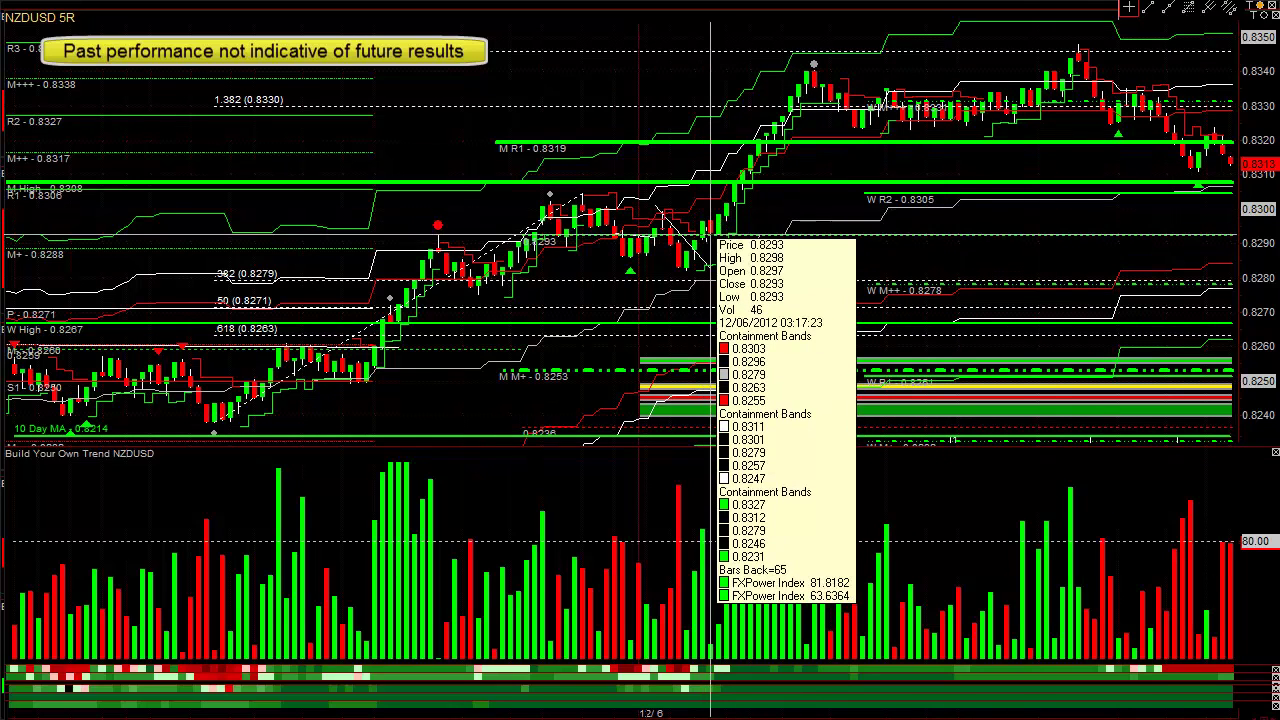
{"action": "middle_click", "coordinate": [707, 240]}
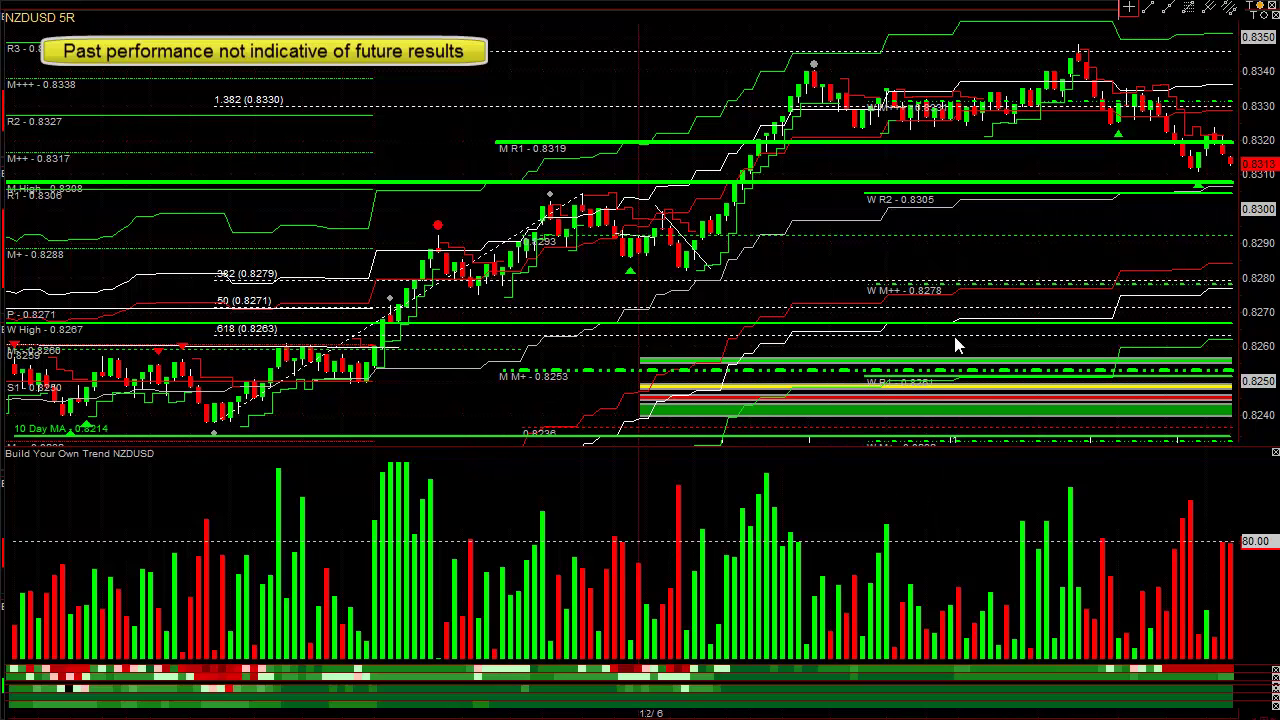
{"action": "right_click", "coordinate": [957, 281]}
{"action": "left_click", "coordinate": [1028, 651]}
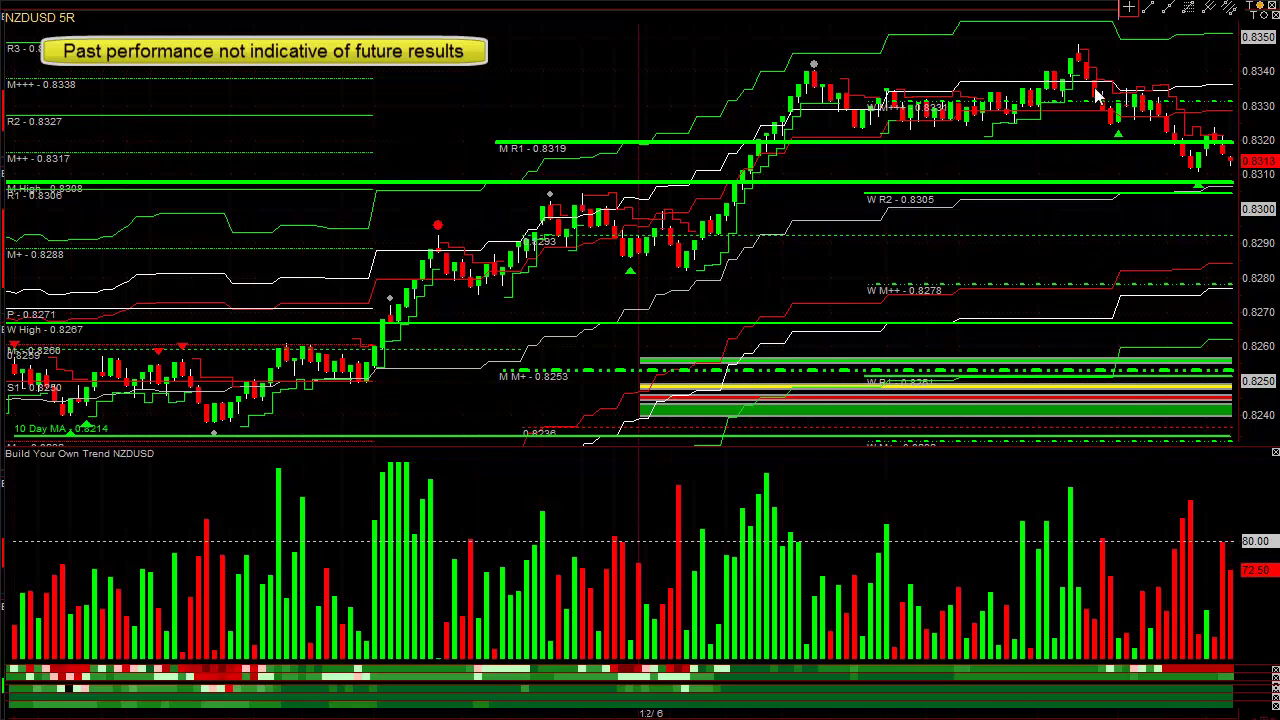
- Draw a short trend line across the latest NZDUSD drop and a Fibonacci retracement from the starting swing low to the chart's highest peak
{"action": "middle_click", "coordinate": [1152, 162]}
{"action": "middle_click", "coordinate": [1152, 162]}
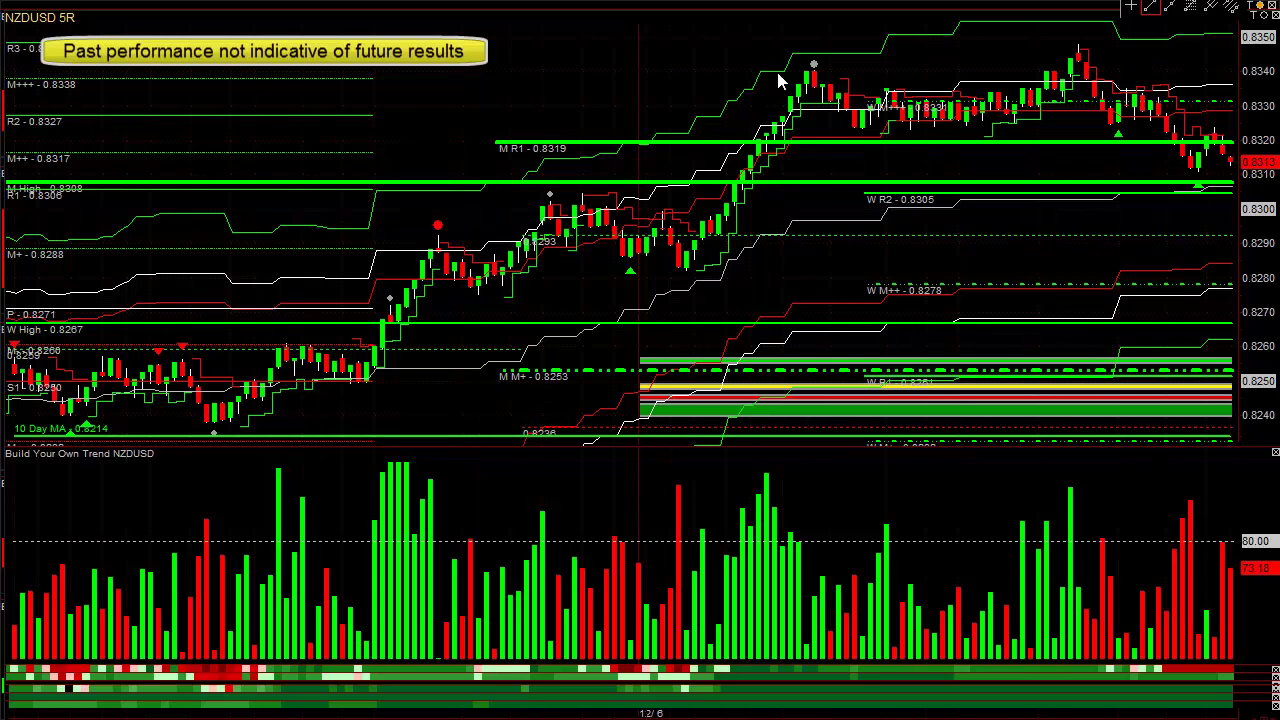
{"action": "left_click_drag", "start_coordinate": [1094, 126], "coordinate": [1198, 115]}
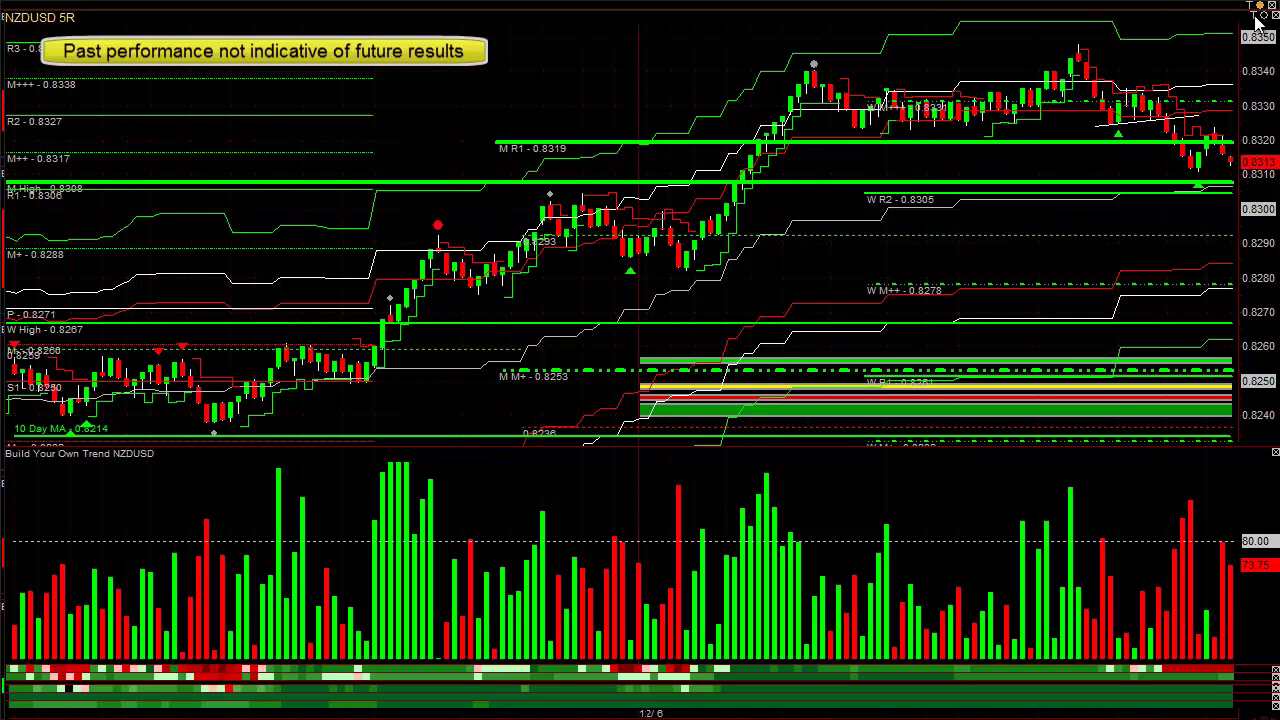
{"action": "mouse_move", "coordinate": [1256, 20]}
{"action": "left_click", "coordinate": [1188, 8]}
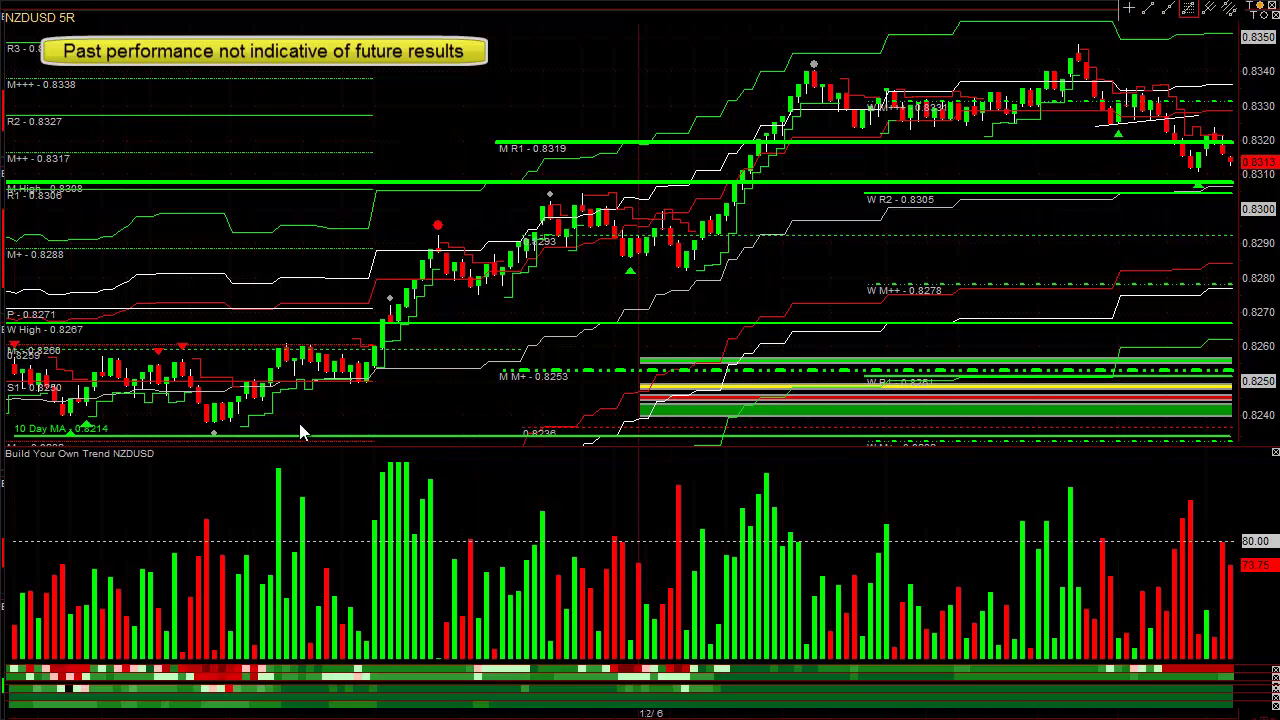
{"action": "left_click_drag", "start_coordinate": [220, 432], "coordinate": [1080, 44]}
- Compare the first Fibonacci retracement level with the latest NZDUSD low using the crosshair price data
{"action": "left_click", "coordinate": [330, 186]}
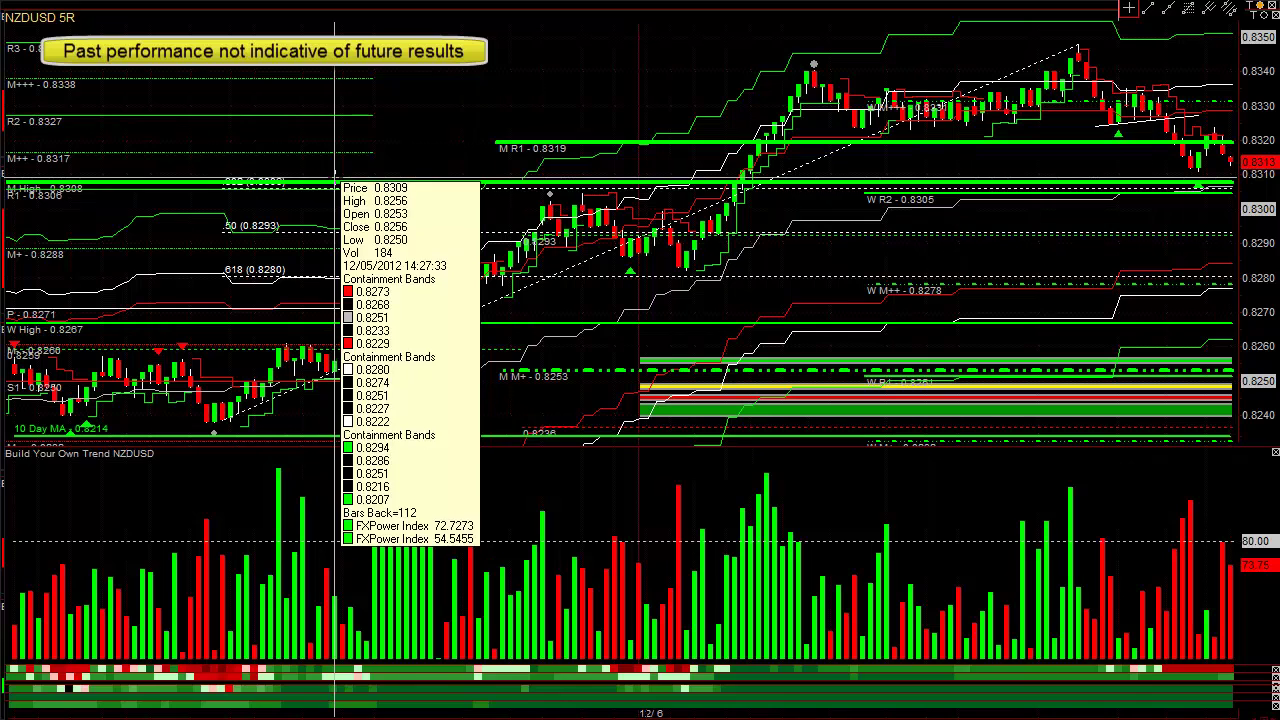
{"action": "left_click", "coordinate": [335, 186]}
{"action": "left_click", "coordinate": [1206, 180]}
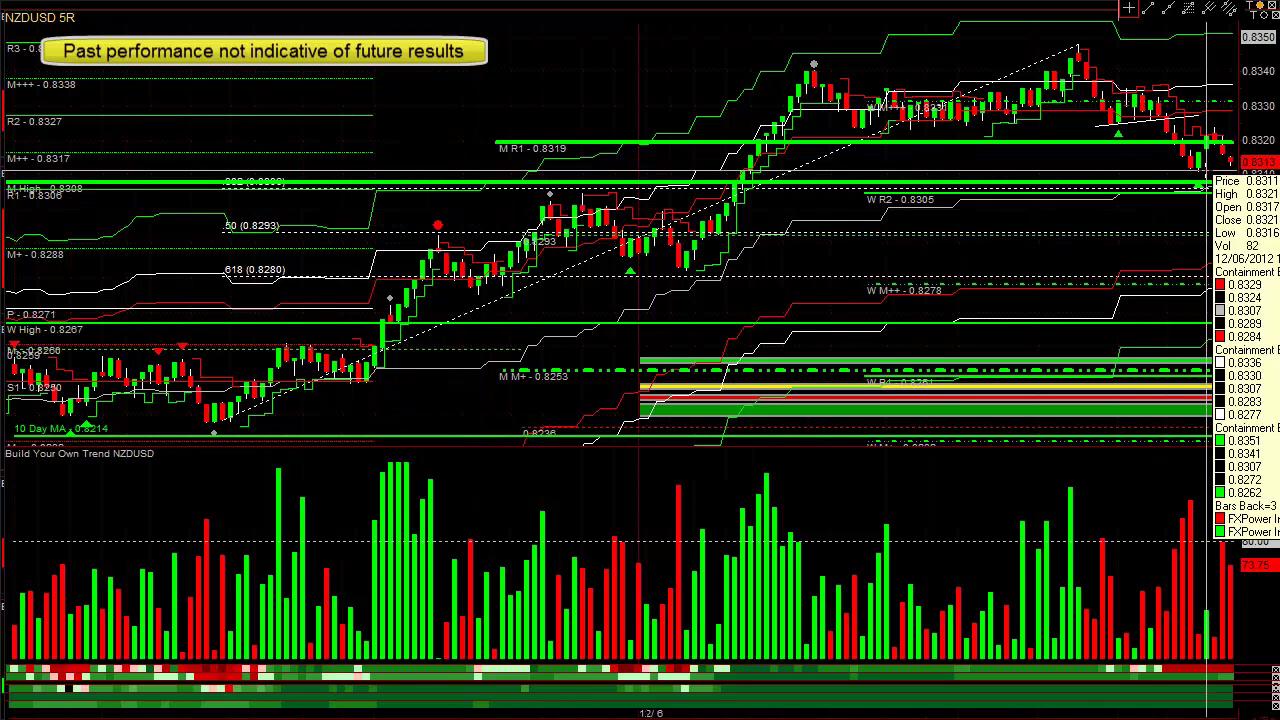
{"action": "left_click", "coordinate": [1207, 190]}
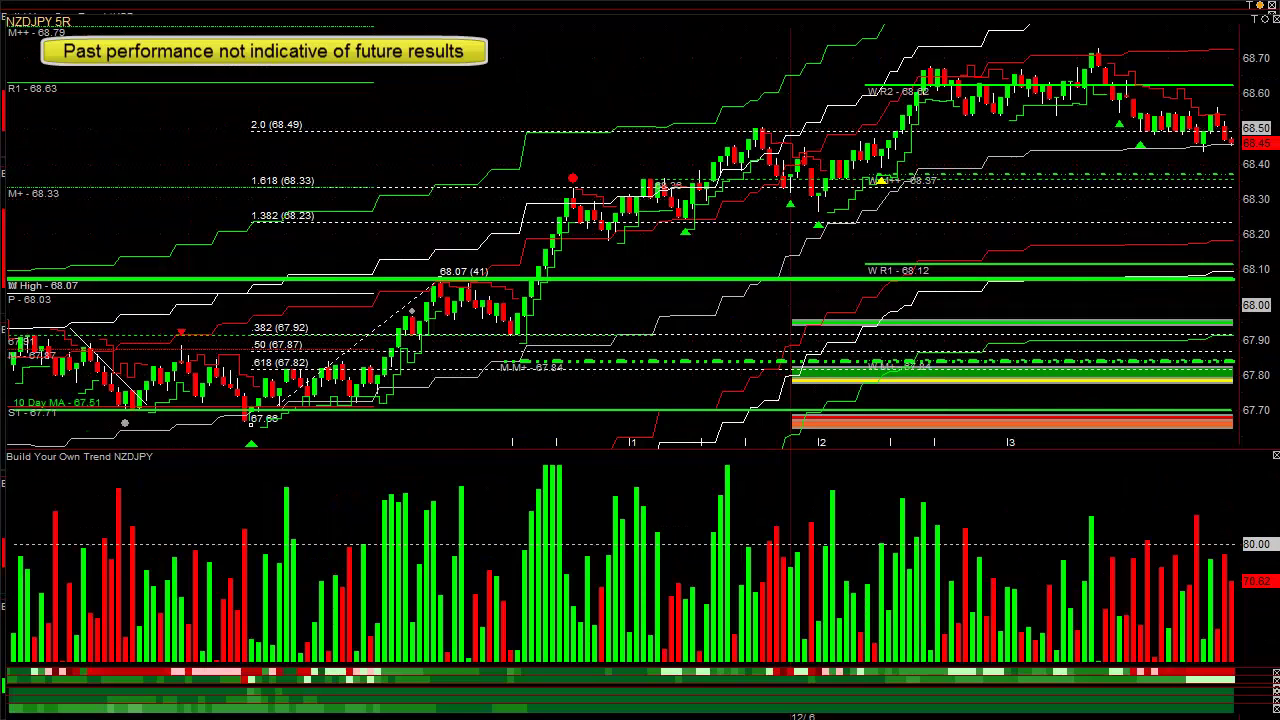
- Delete all drawn lines from the NZDJPY 5R chart
{"action": "right_click", "coordinate": [785, 319]}
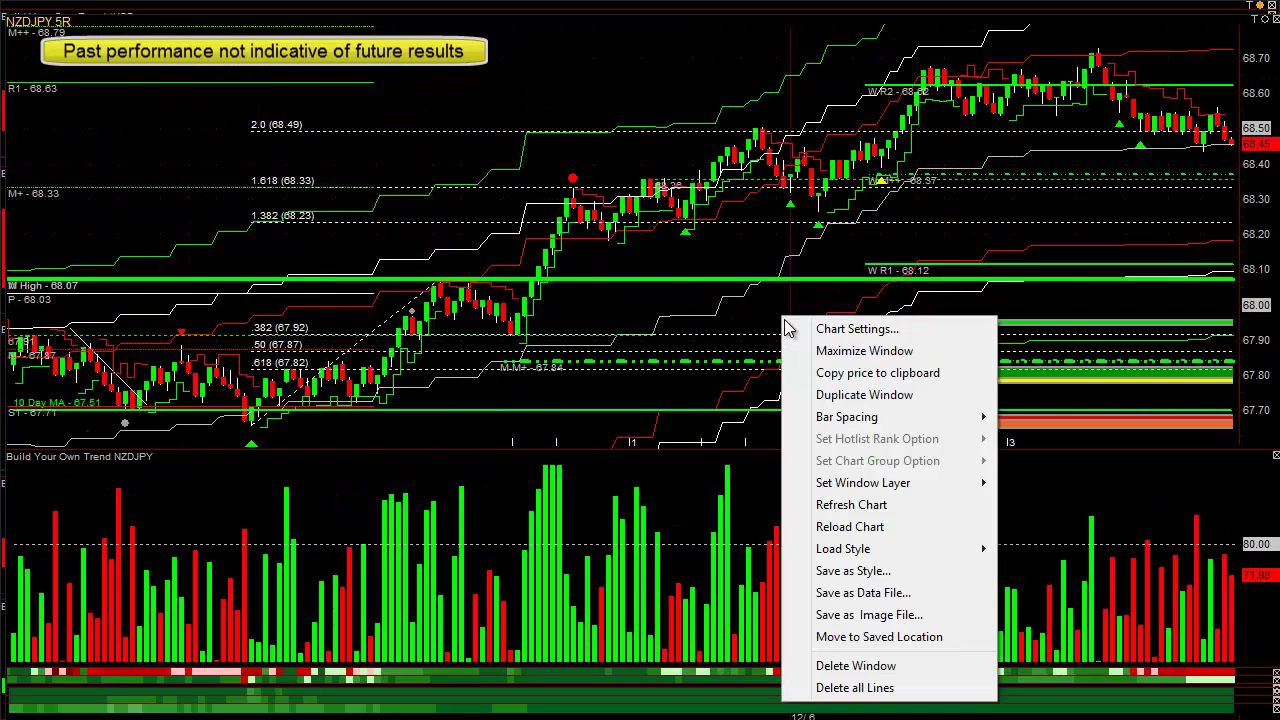
{"action": "left_click", "coordinate": [856, 687]}
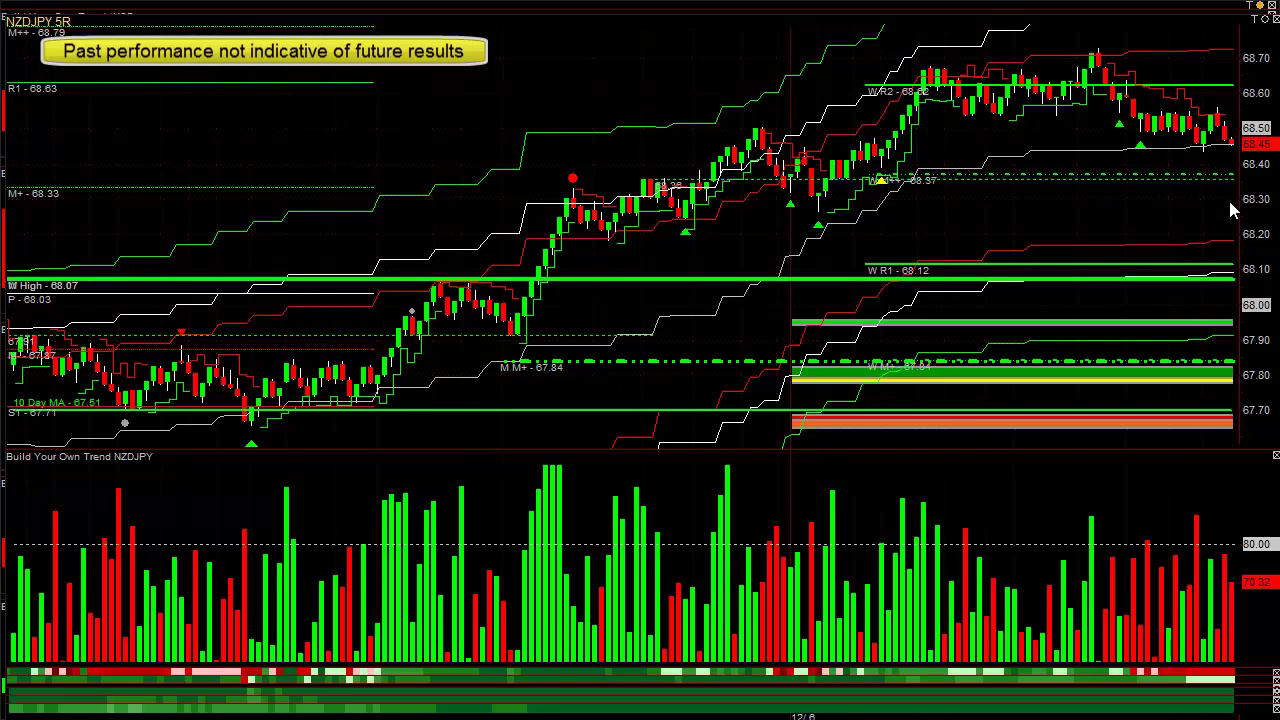
{"action": "mouse_move", "coordinate": [938, 69]}
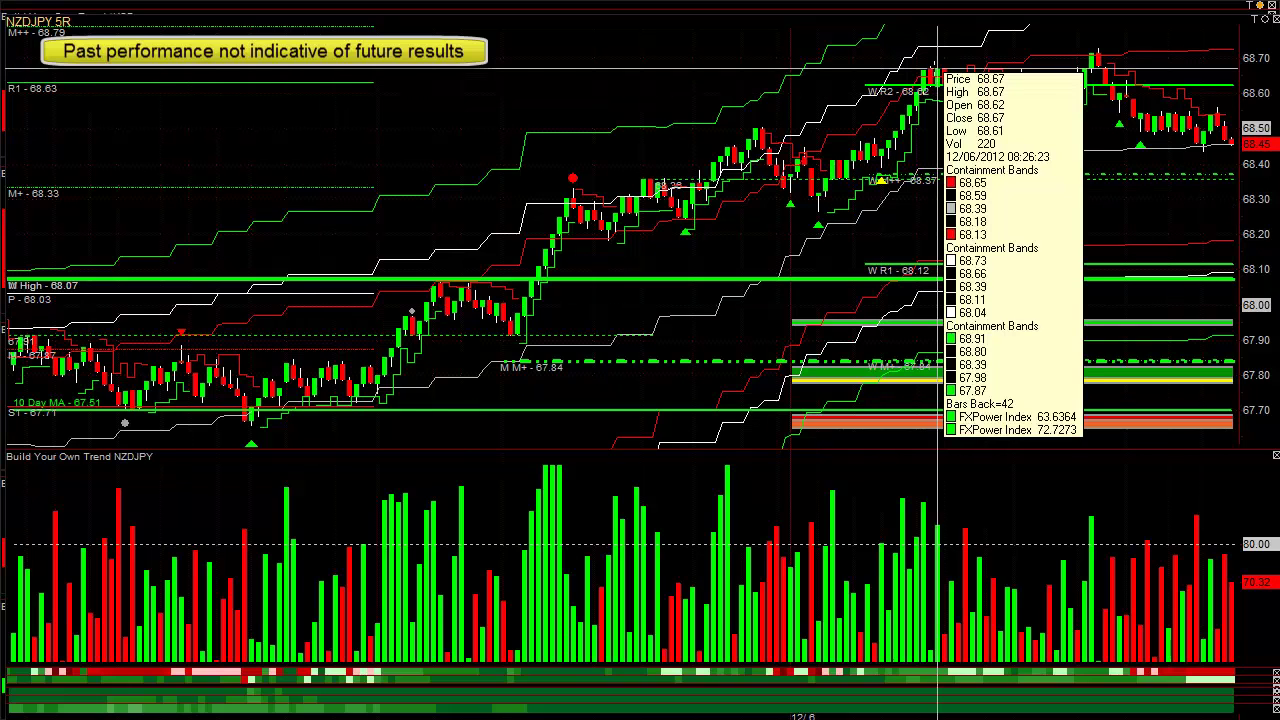
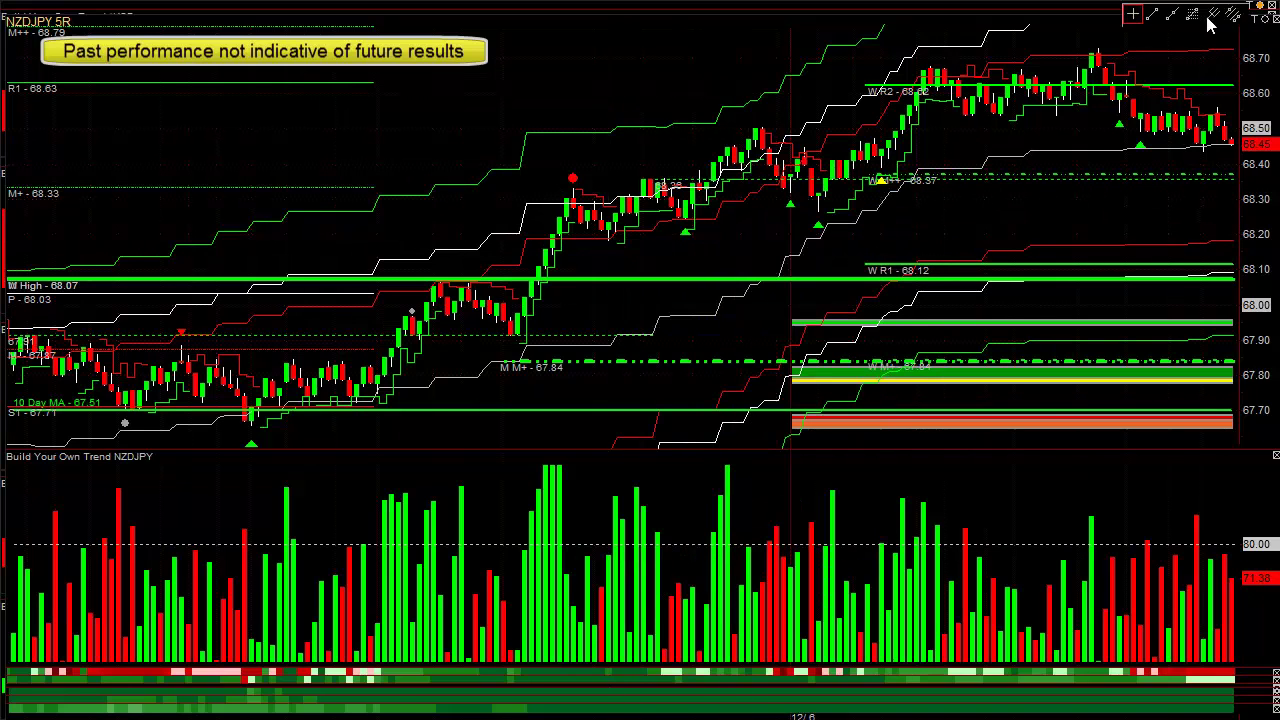
- Draw a Fibonacci projection from the 68.18 low to the 68.50 high on the NZDJPY chart and delete it
{"action": "left_click_drag", "start_coordinate": [608, 248], "coordinate": [758, 140]}
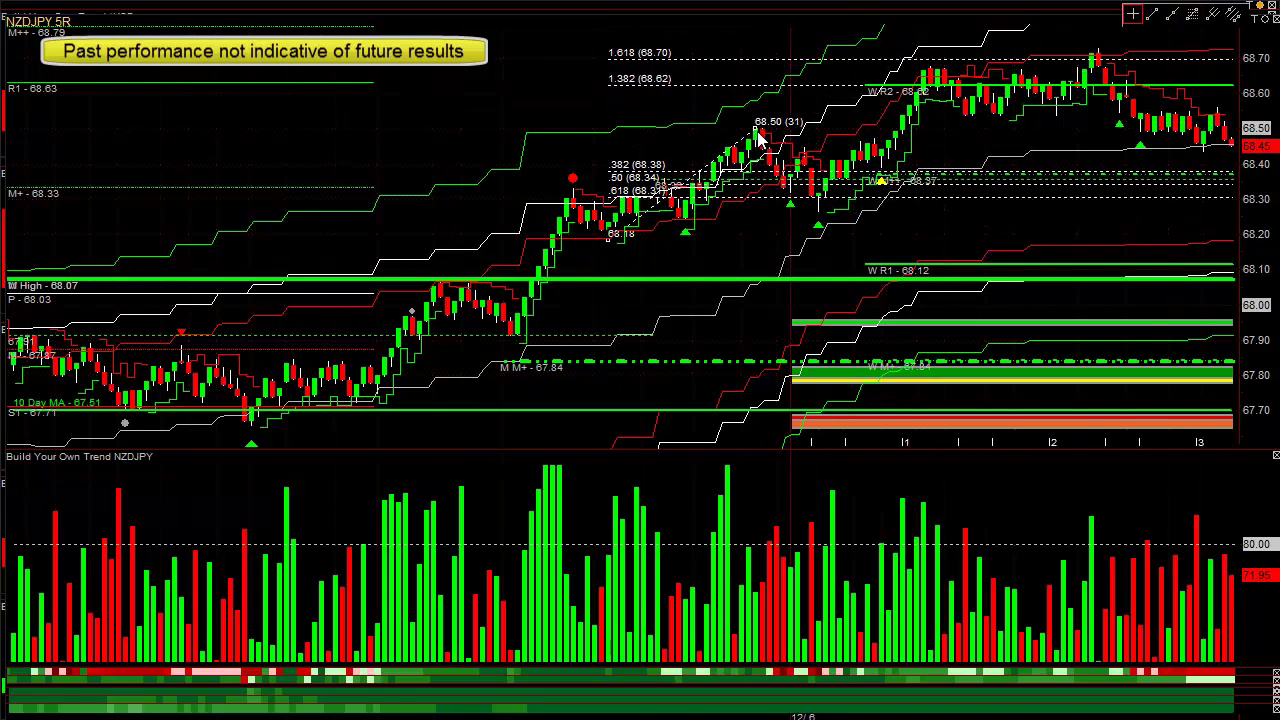
{"action": "right_click", "coordinate": [1026, 128]}
{"action": "left_click", "coordinate": [1063, 491]}
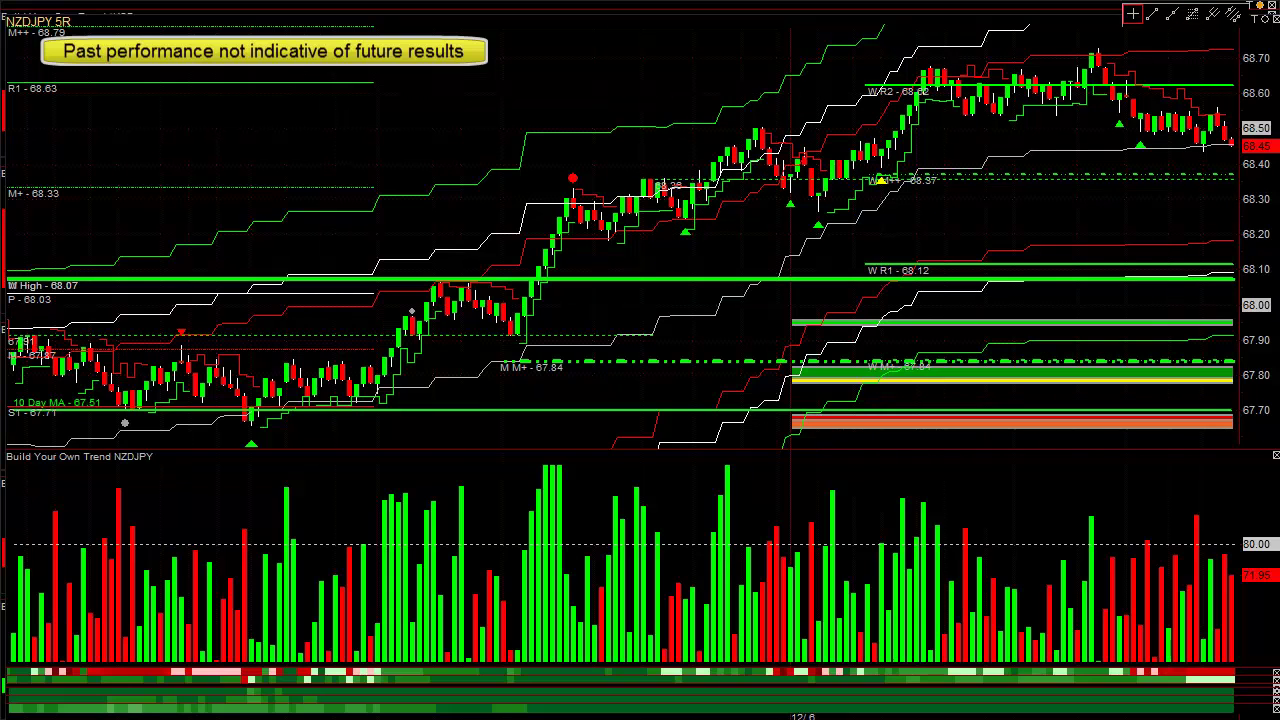
- Create a new 30-minute NZDJPY candle chart and enlarge its window to about 711 by 329
{"action": "key", "text": "ctrl+n"}
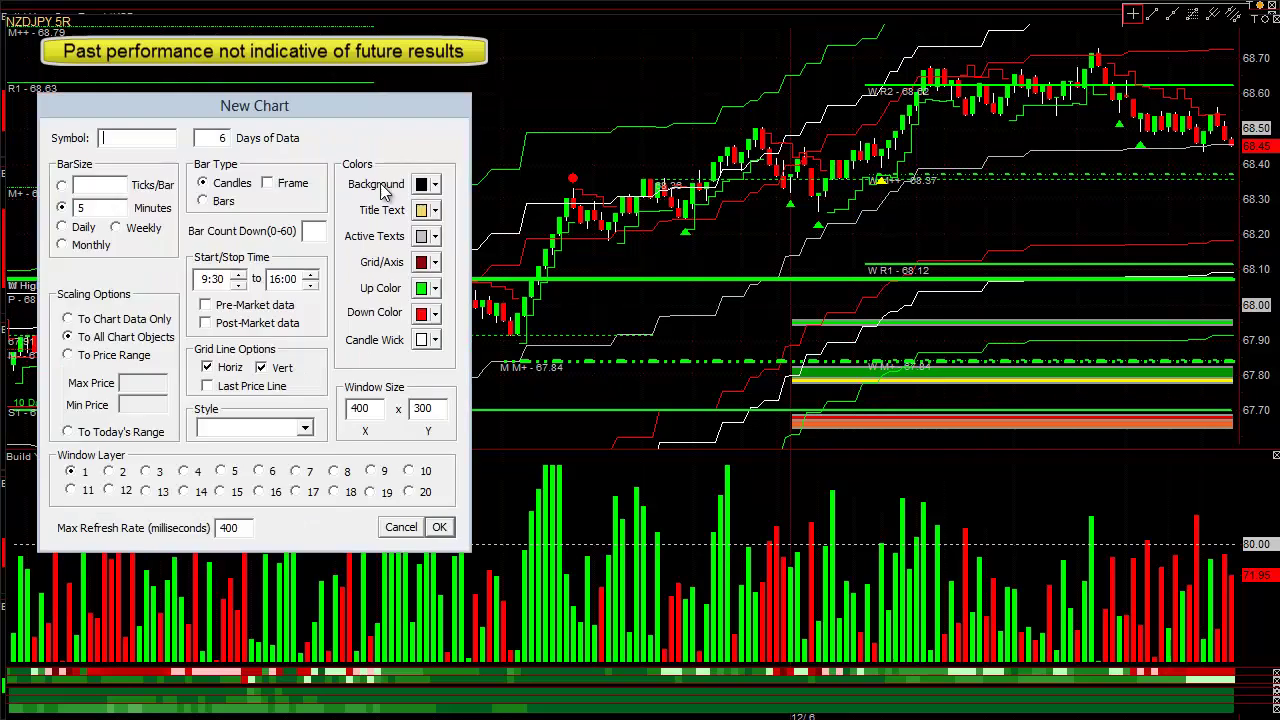
{"action": "left_click_drag", "start_coordinate": [116, 118], "coordinate": [487, 224]}
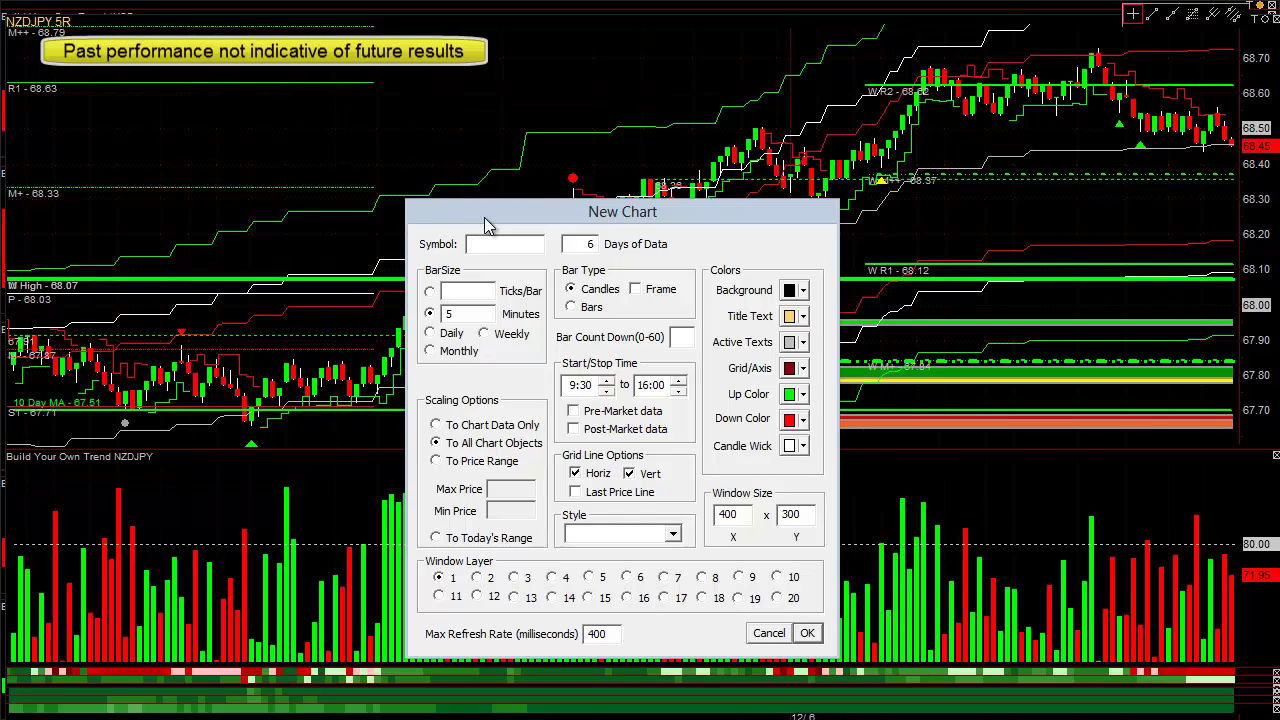
{"action": "type", "text": "nzdjpy"}
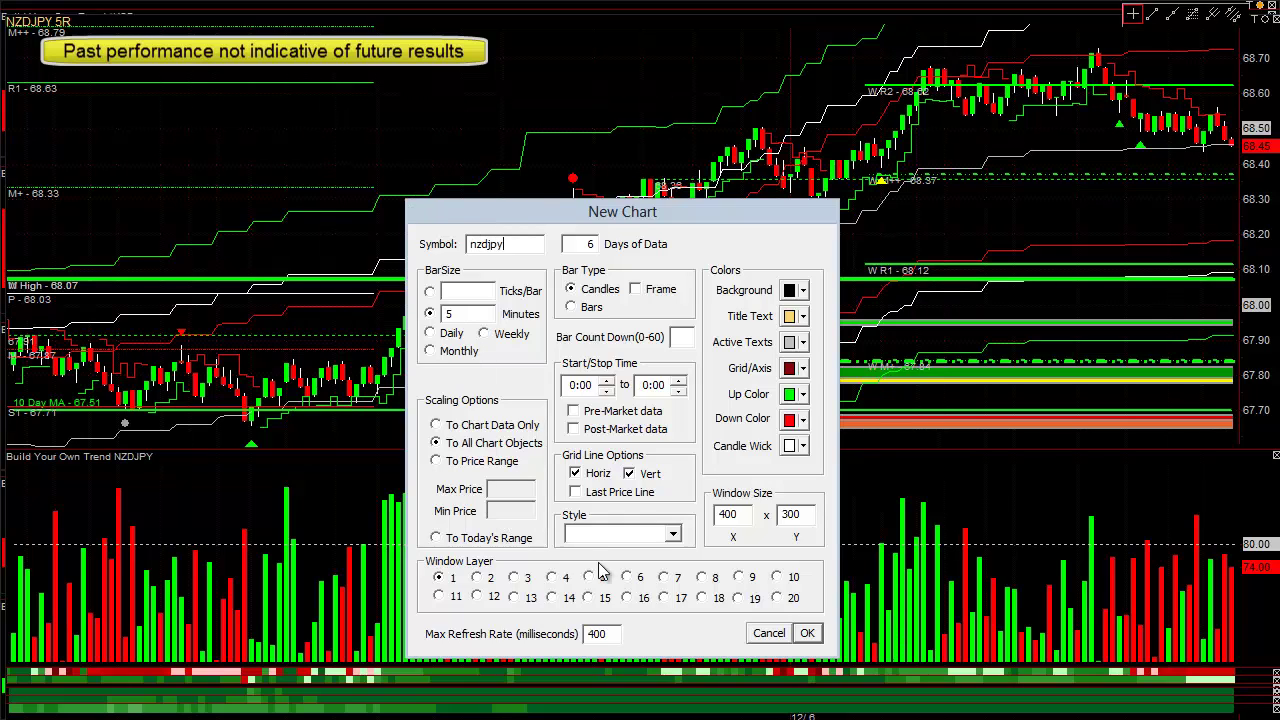
{"action": "left_click", "coordinate": [807, 633]}
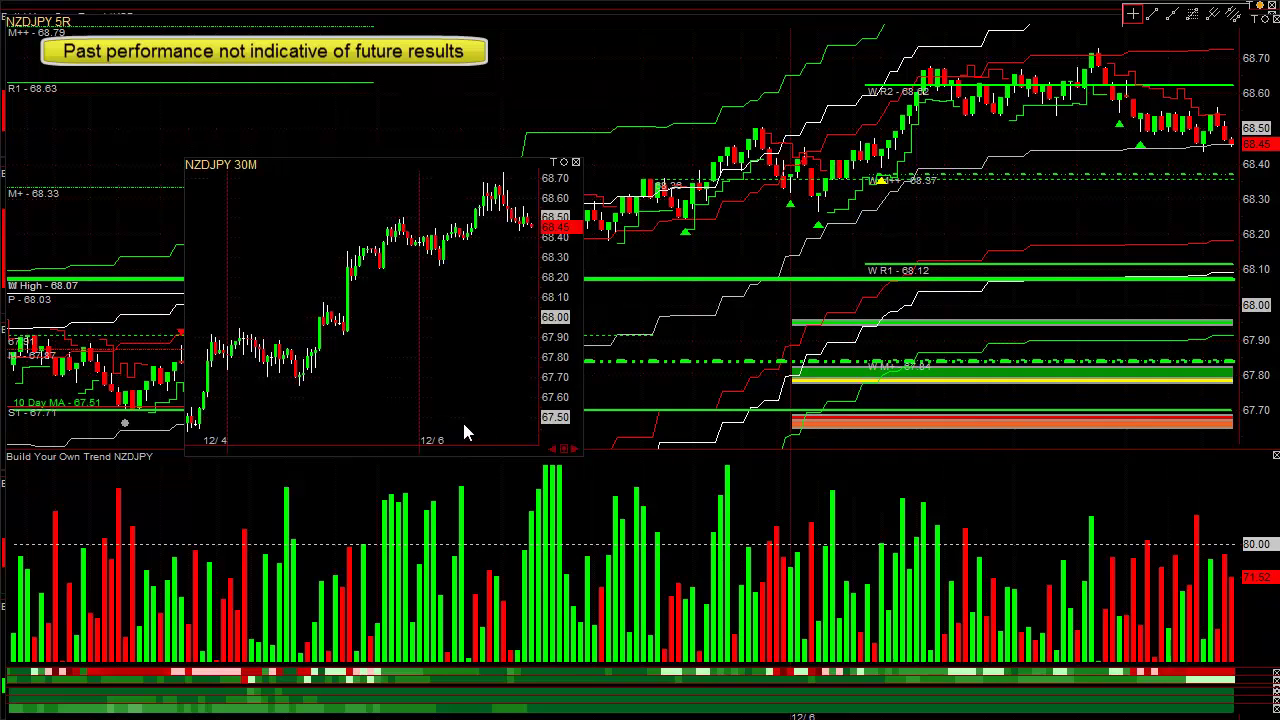
{"action": "left_click_drag", "start_coordinate": [582, 454], "coordinate": [845, 468]}
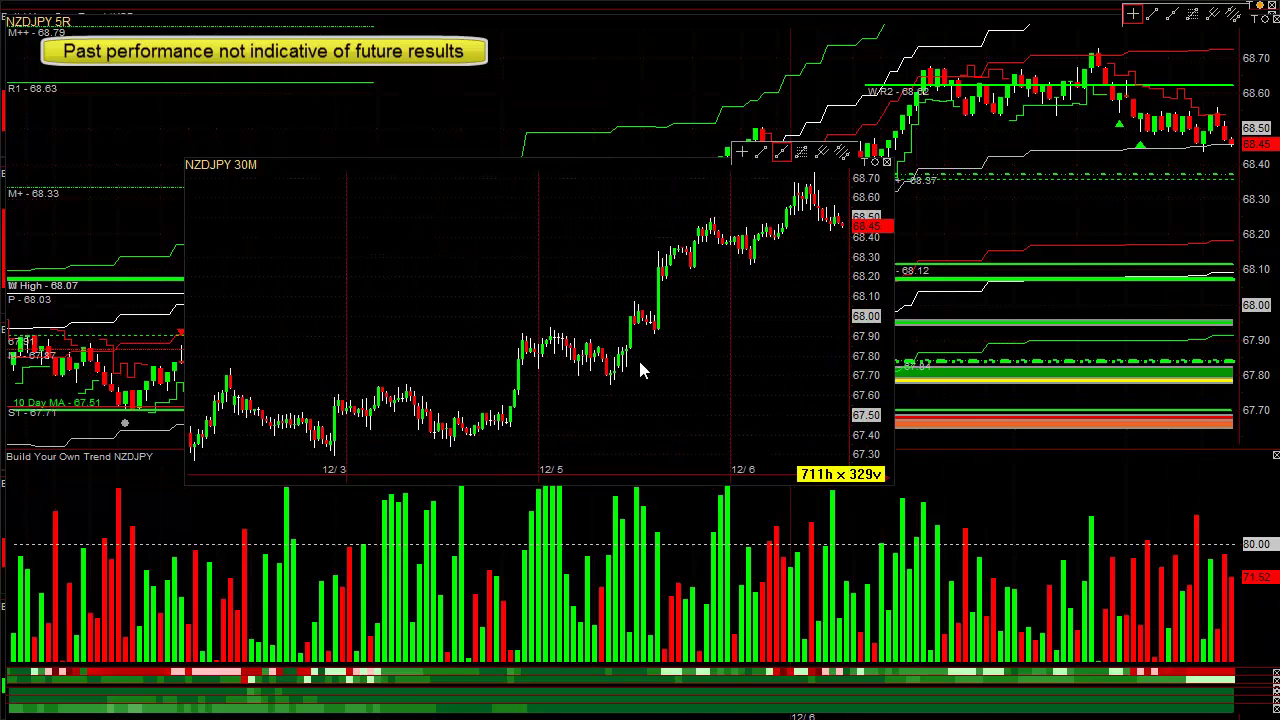
- Draw an extended rising trend line under the NZDJPY 30M lows and add a parallel line along the highs to form a channel
{"action": "mouse_move", "coordinate": [490, 443]}
{"action": "left_mouse_down"}
{"action": "mouse_move", "coordinate": [700, 362]}
{"action": "mouse_move", "coordinate": [738, 283]}
{"action": "mouse_move", "coordinate": [695, 252]}
{"action": "left_mouse_up"}
{"action": "right_click", "coordinate": [738, 283]}
{"action": "left_click", "coordinate": [774, 309]}
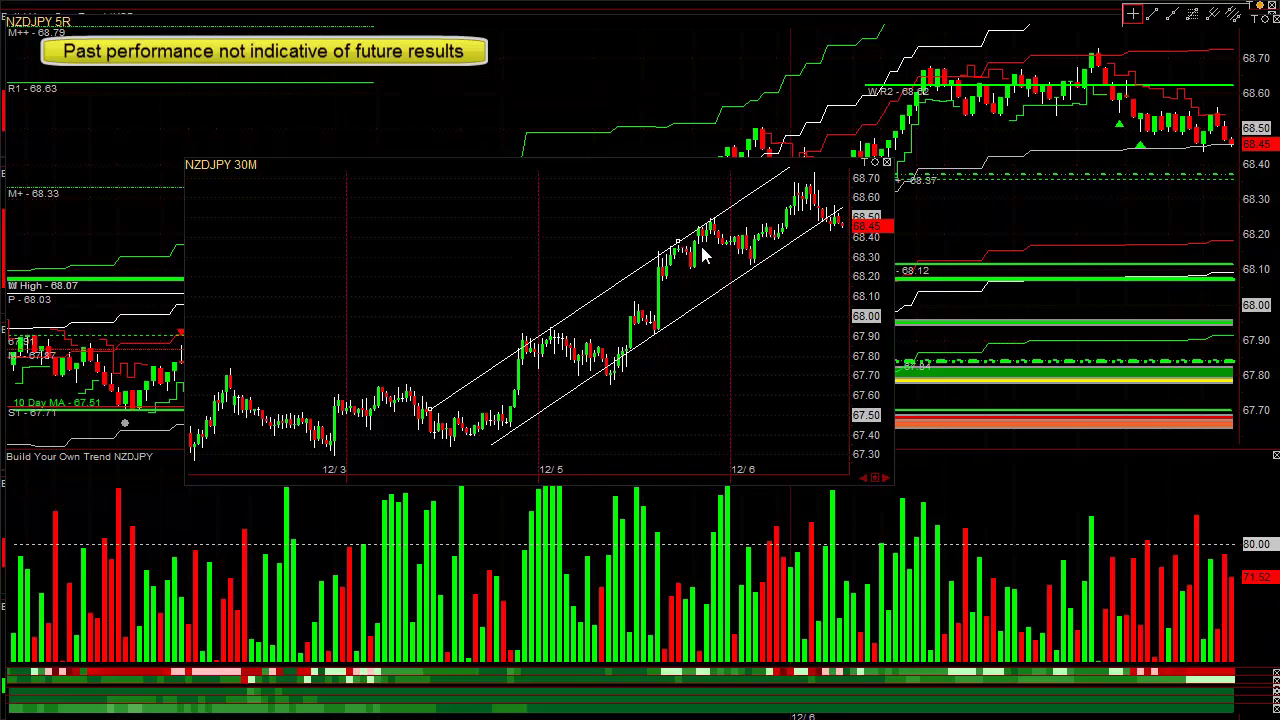
{"action": "right_click", "coordinate": [694, 228]}
{"action": "left_click", "coordinate": [714, 262]}
{"action": "left_click_drag", "start_coordinate": [706, 250], "coordinate": [713, 254]}
{"action": "left_click_drag", "start_coordinate": [717, 163], "coordinate": [787, 201]}
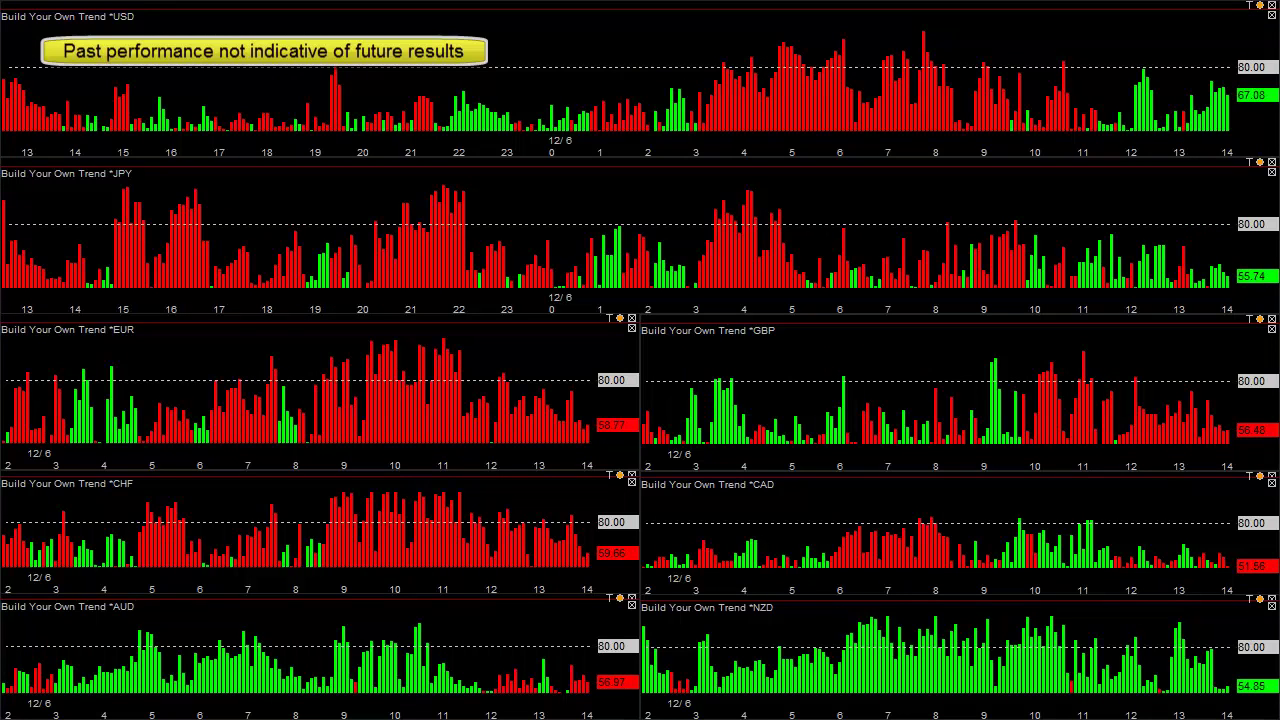
- Create a new 5-minute EURNZD candle chart on window layer 8 and enlarge its window across the trend histograms
{"action": "key", "text": "ctrl+n"}
{"action": "left_click_drag", "start_coordinate": [687, 253], "coordinate": [522, 163]}
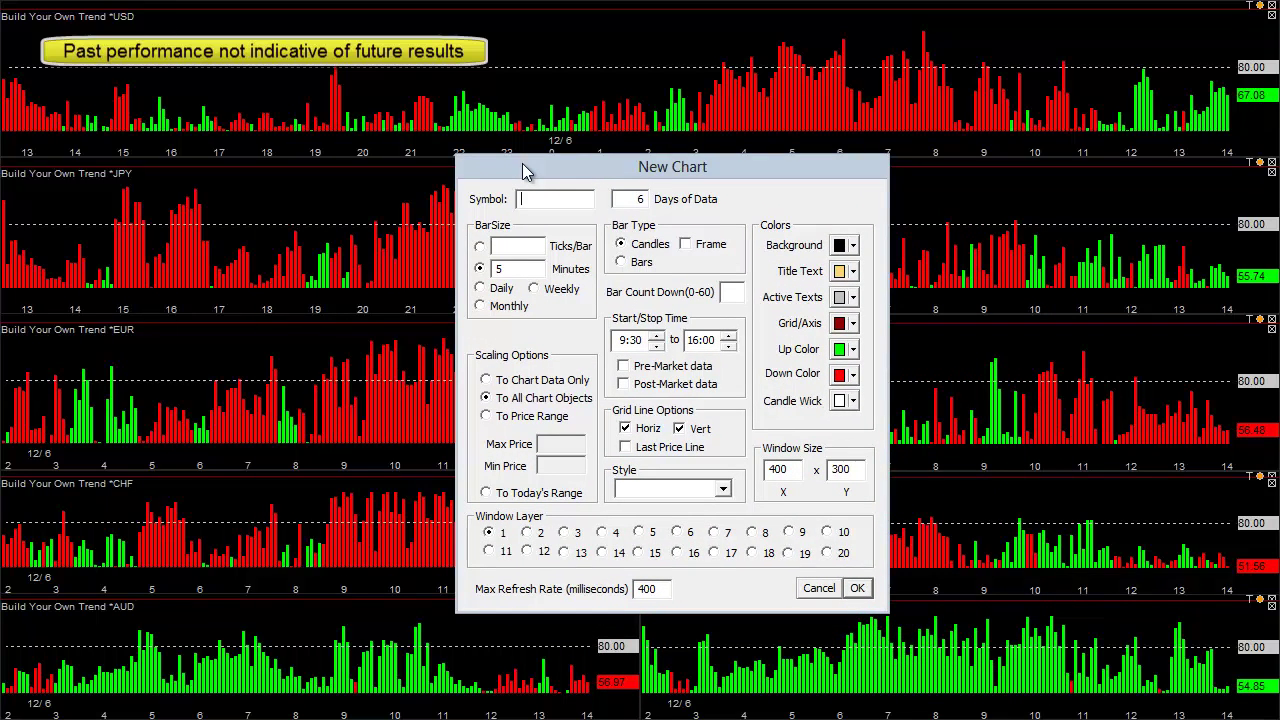
{"action": "type", "text": "eurnzd"}
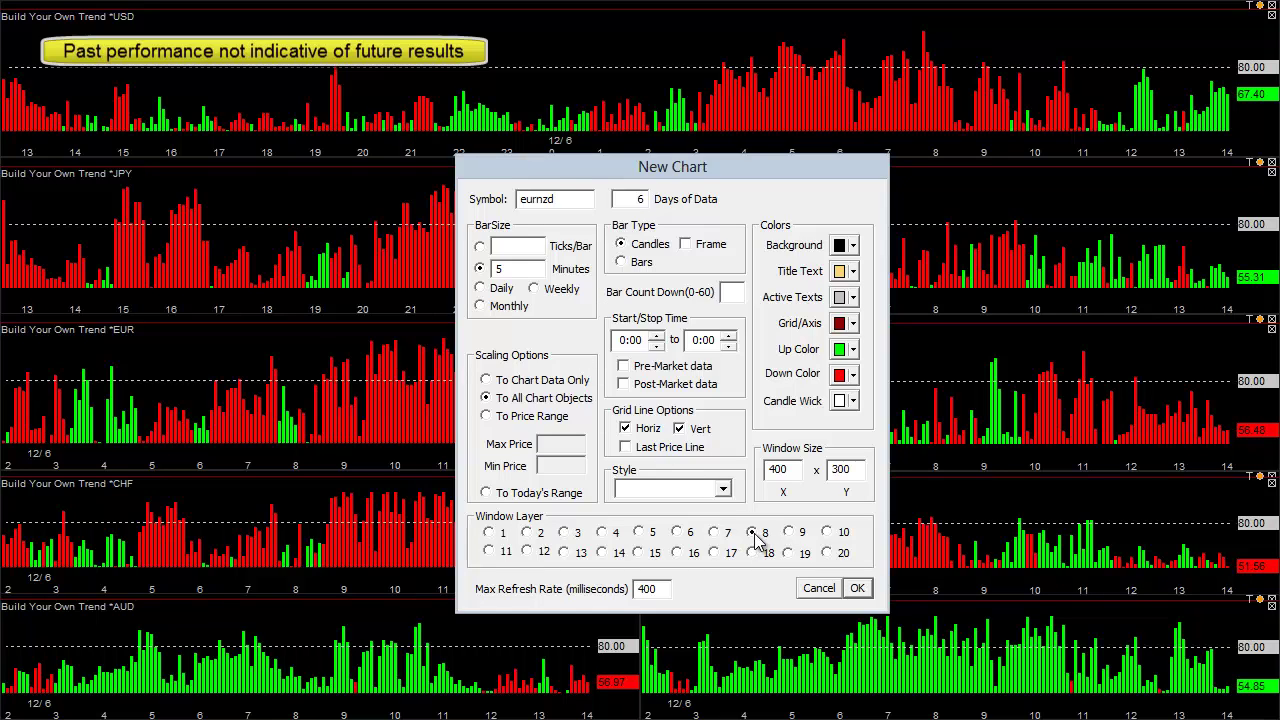
{"action": "left_click", "coordinate": [857, 588]}
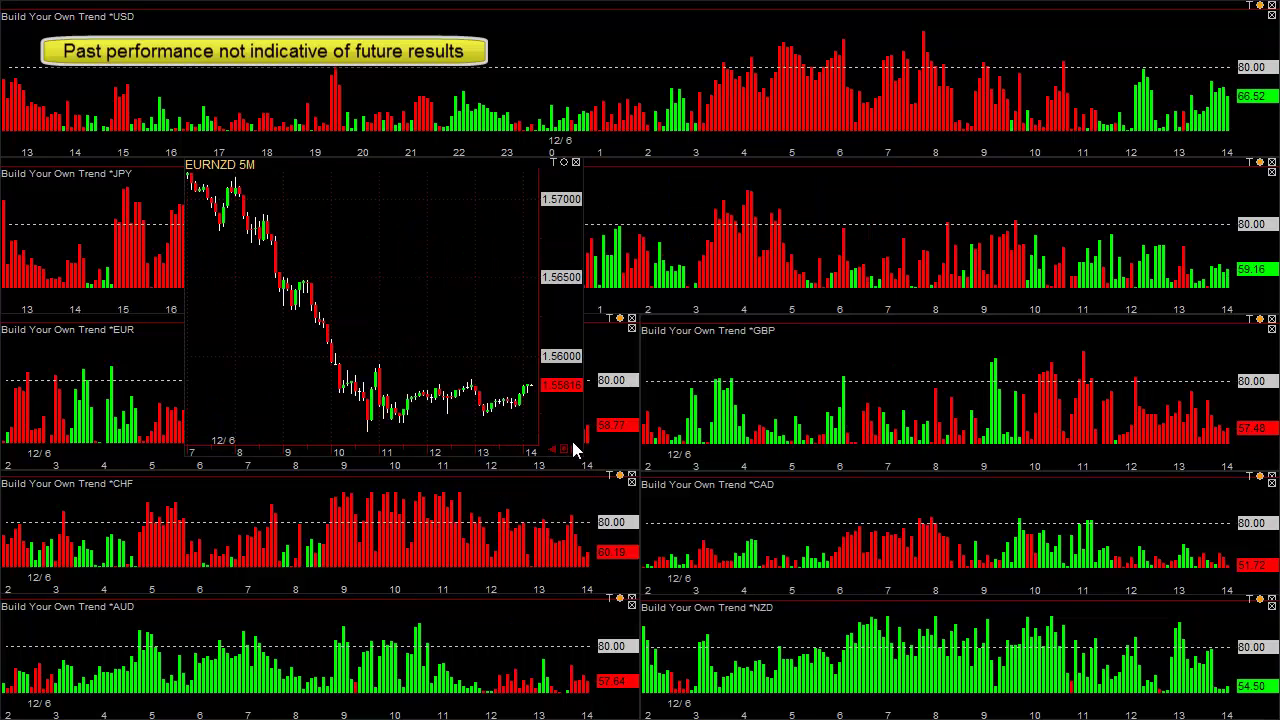
{"action": "left_click_drag", "start_coordinate": [578, 450], "coordinate": [1222, 569]}
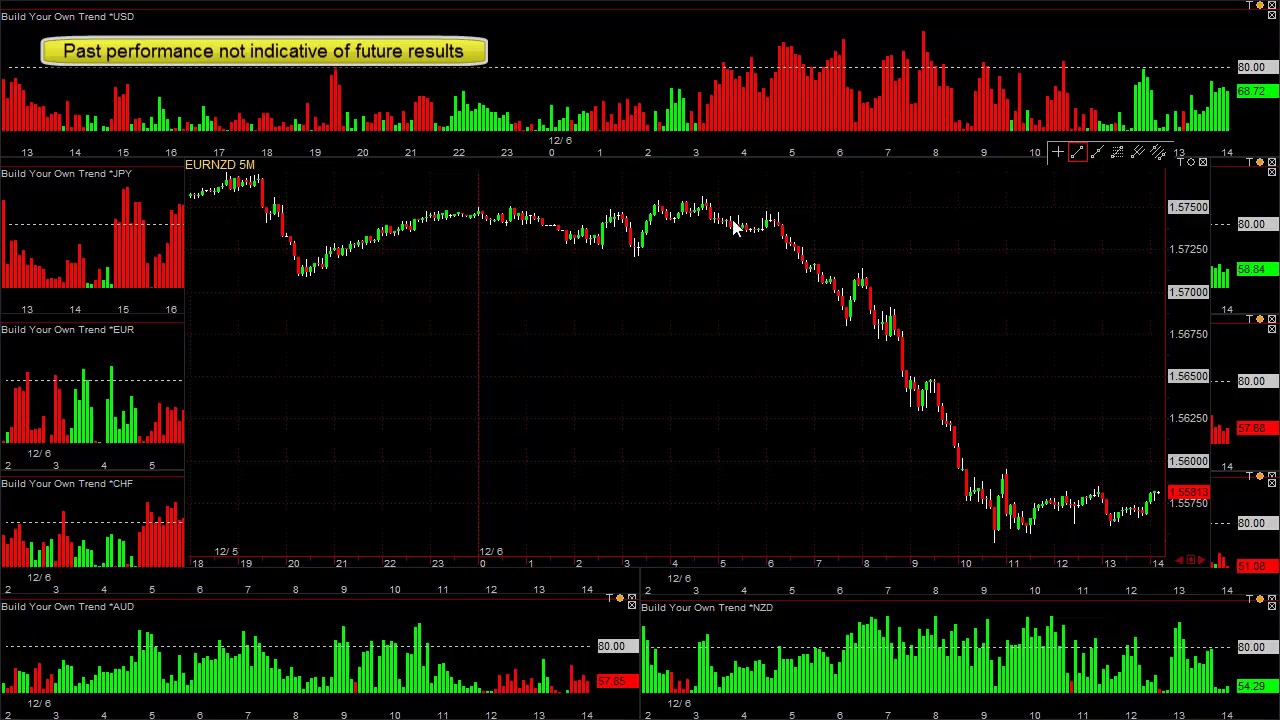
- Draw a short rising trend line along the EURNZD pullback near 1.5700, just before 8 o'clock
{"action": "left_click_drag", "start_coordinate": [838, 328], "coordinate": [874, 272]}
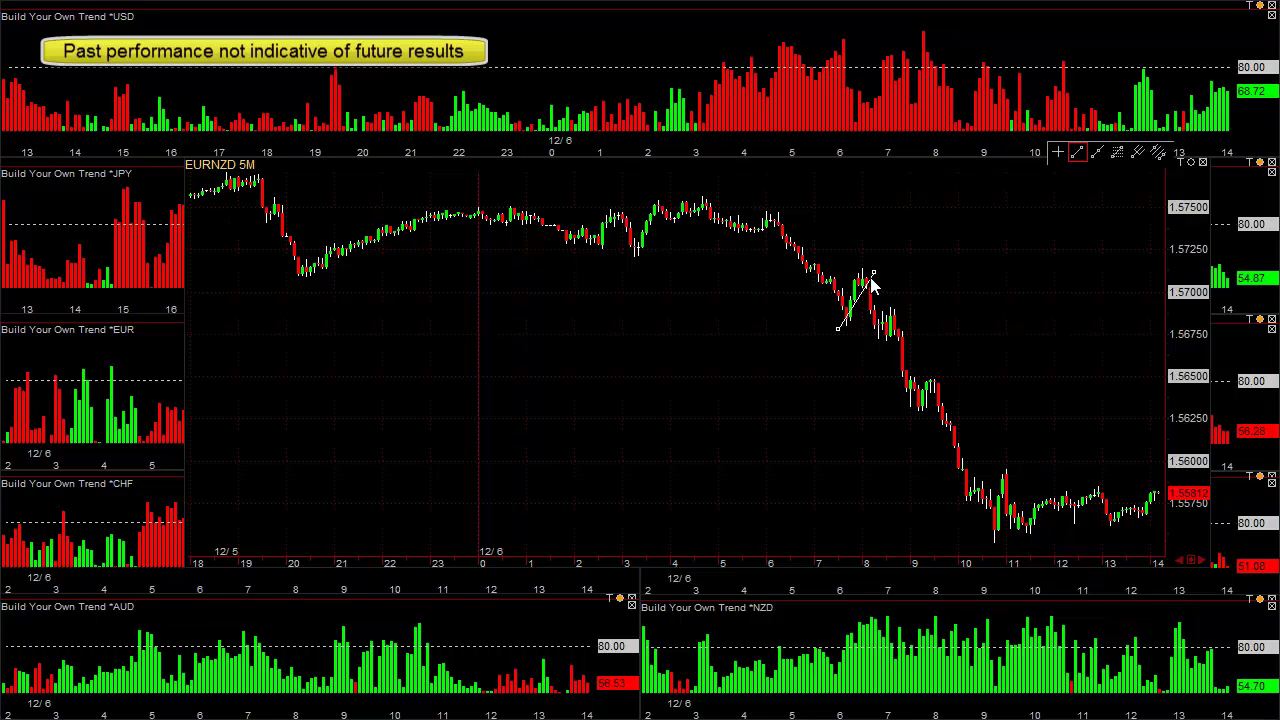
- Draw two nearly horizontal support lines on EURNZD under the consolidation lows near 1.5675 and 1.5630
{"action": "left_click_drag", "start_coordinate": [874, 341], "coordinate": [910, 341]}
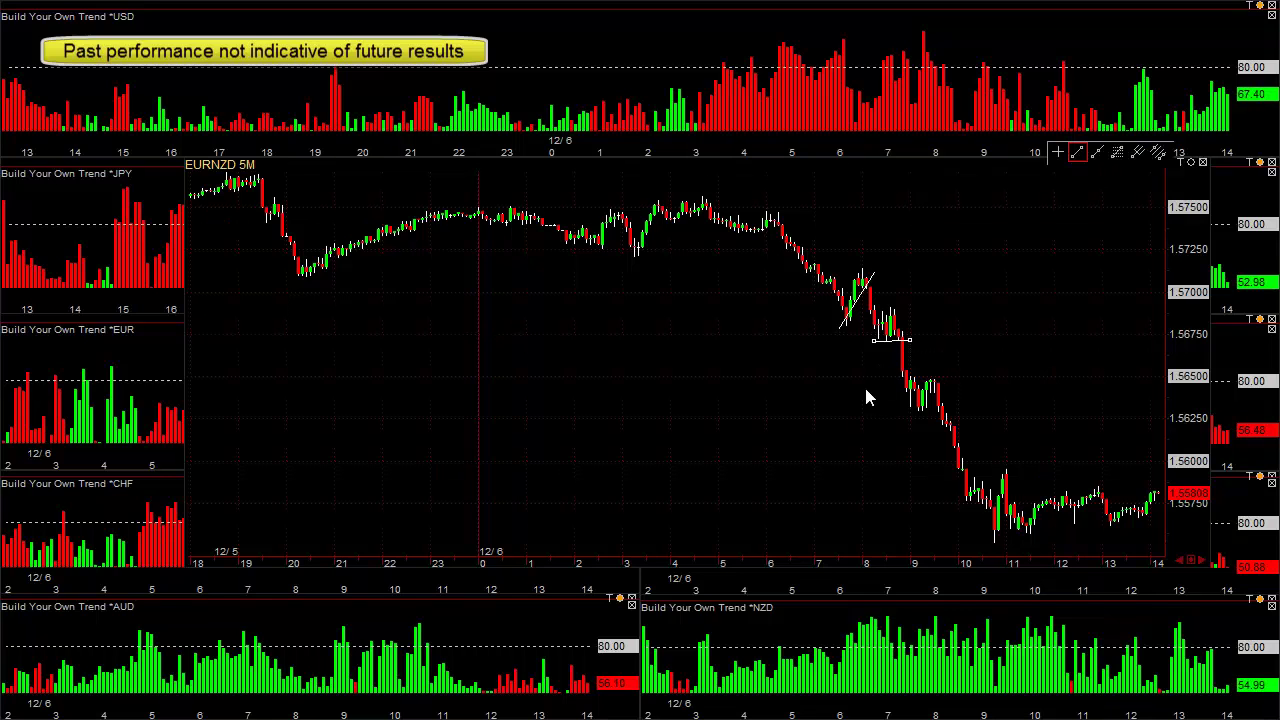
{"action": "mouse_move", "coordinate": [879, 412]}
{"action": "left_mouse_down"}
{"action": "mouse_move", "coordinate": [966, 426]}
{"action": "mouse_move", "coordinate": [968, 414]}
{"action": "left_mouse_up"}
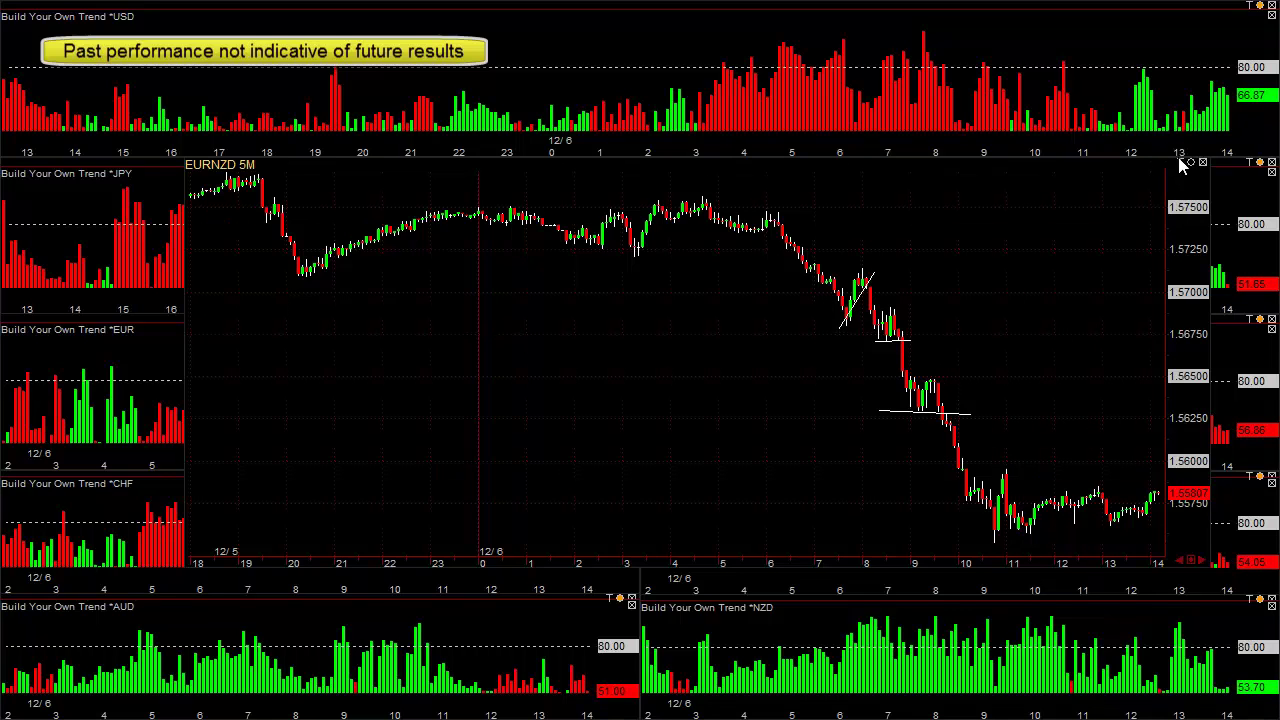
- Draw a Fibonacci retracement on EURNZD from the 1.57564 high to the 1.55520 low and move its end to the 1.56800 low
{"action": "left_click", "coordinate": [1112, 157]}
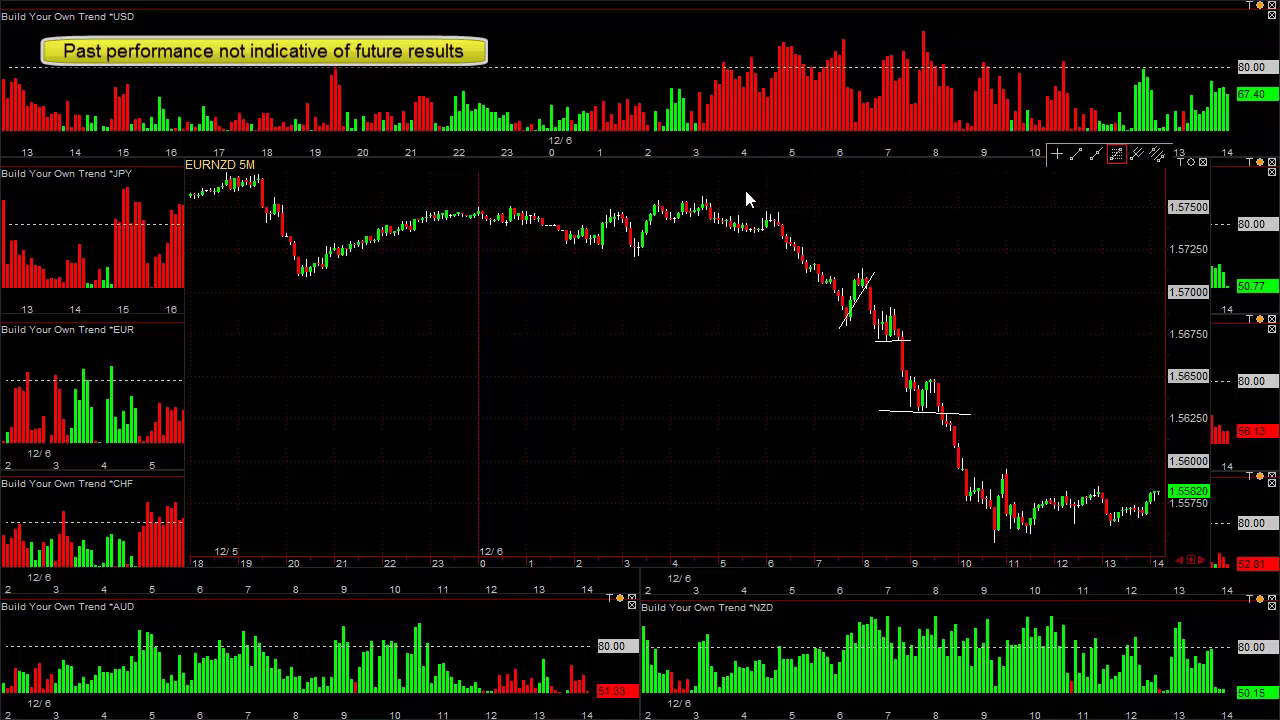
{"action": "left_click_drag", "start_coordinate": [703, 195], "coordinate": [993, 541]}
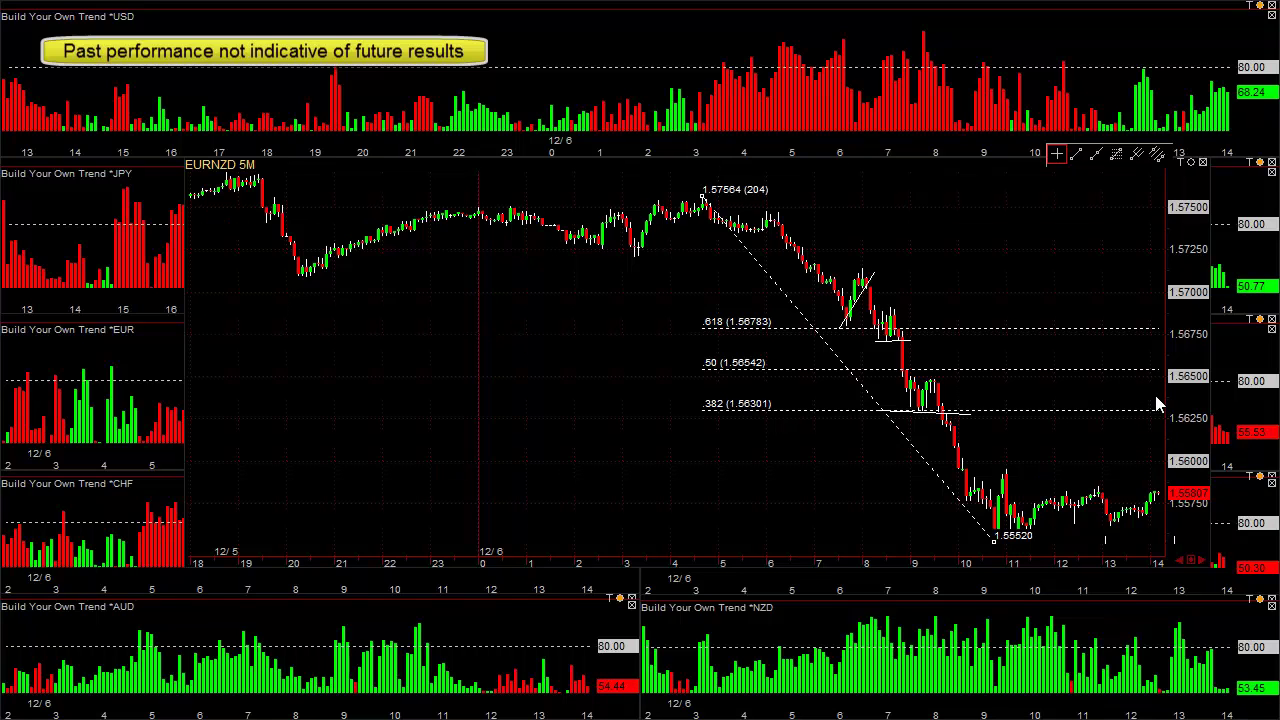
{"action": "left_click_drag", "start_coordinate": [997, 547], "coordinate": [849, 321]}
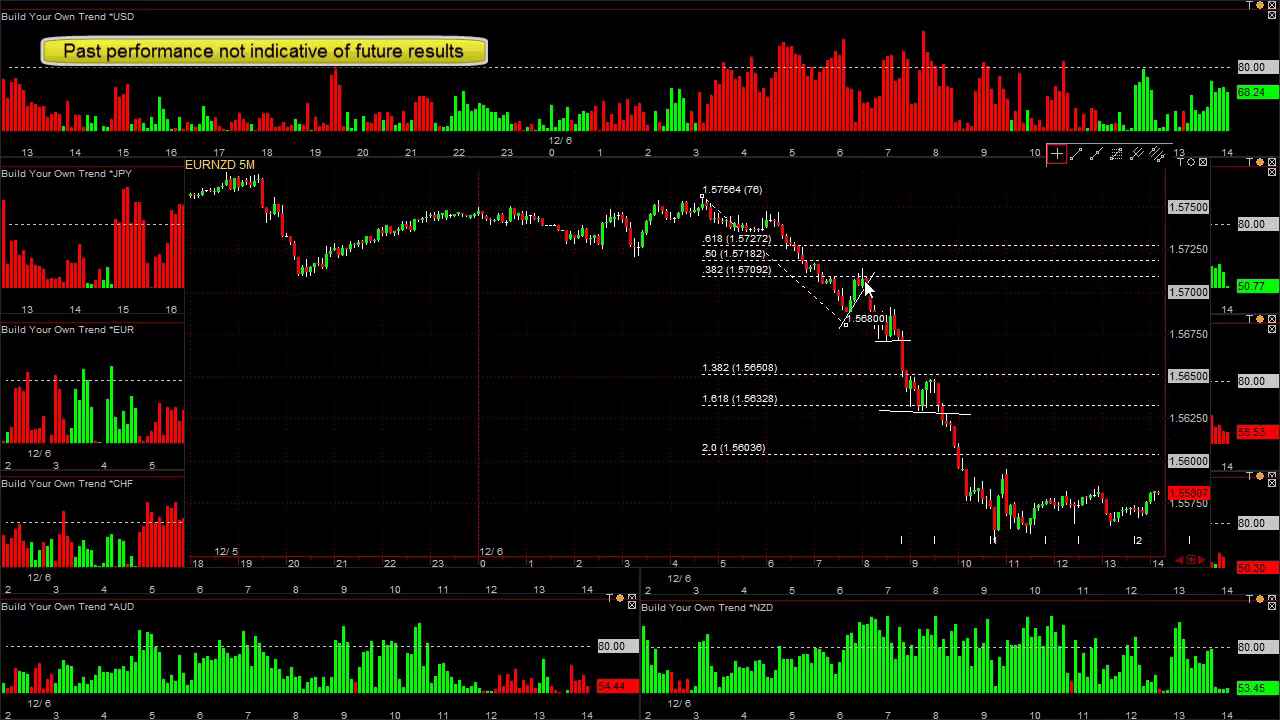
{"action": "left_click", "coordinate": [632, 308]}
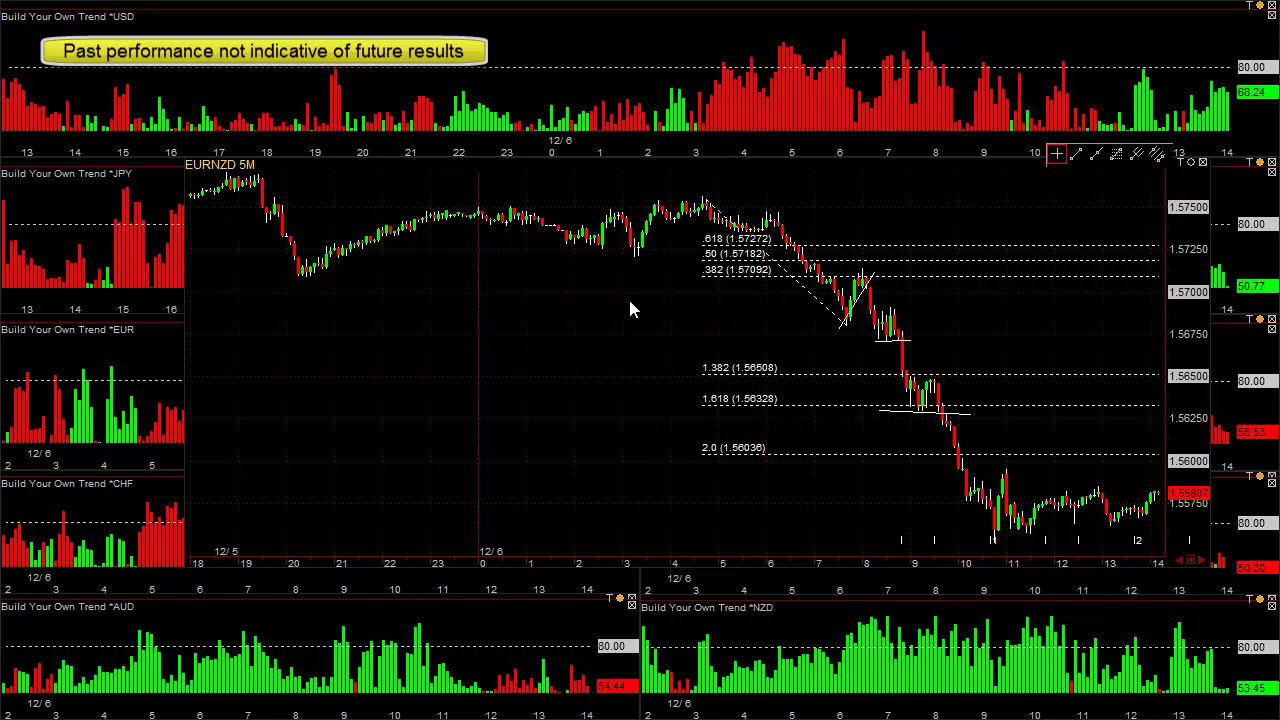
- Switch the 5-minute chart to EURUSD and draw a Fibonacci retracement from the 1.3087 high to the 1.3025 low
{"action": "type", "text": "EURUSD"}
{"action": "key", "text": "Return"}
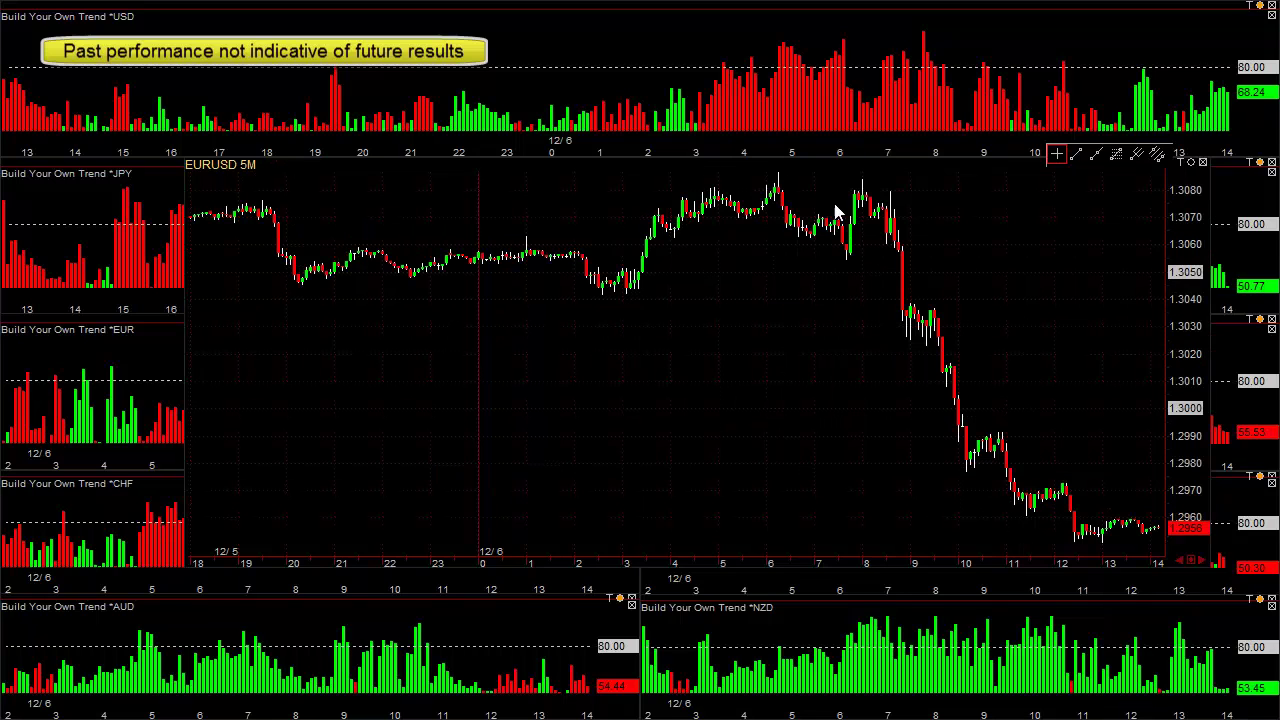
{"action": "left_click", "coordinate": [1118, 155]}
{"action": "mouse_move", "coordinate": [778, 181]}
{"action": "left_mouse_down"}
{"action": "mouse_move", "coordinate": [910, 358]}
{"action": "mouse_move", "coordinate": [909, 336]}
{"action": "left_mouse_up"}
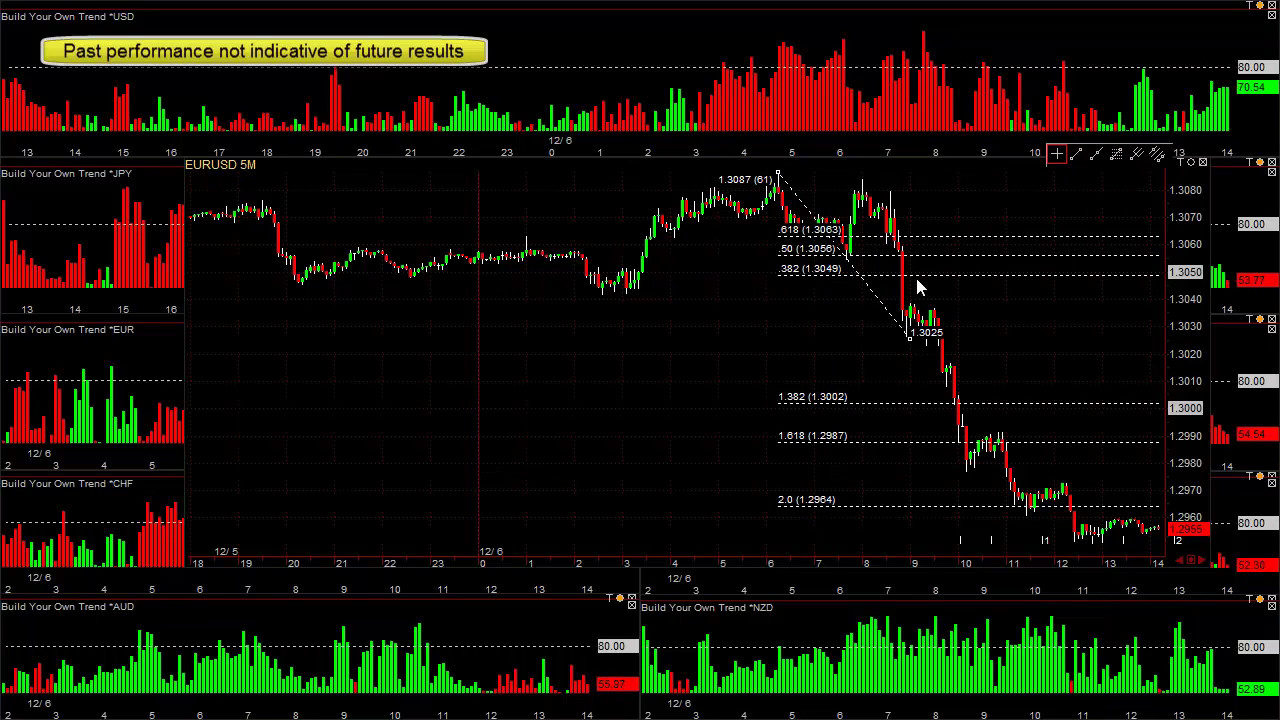
{"action": "left_click", "coordinate": [920, 290]}
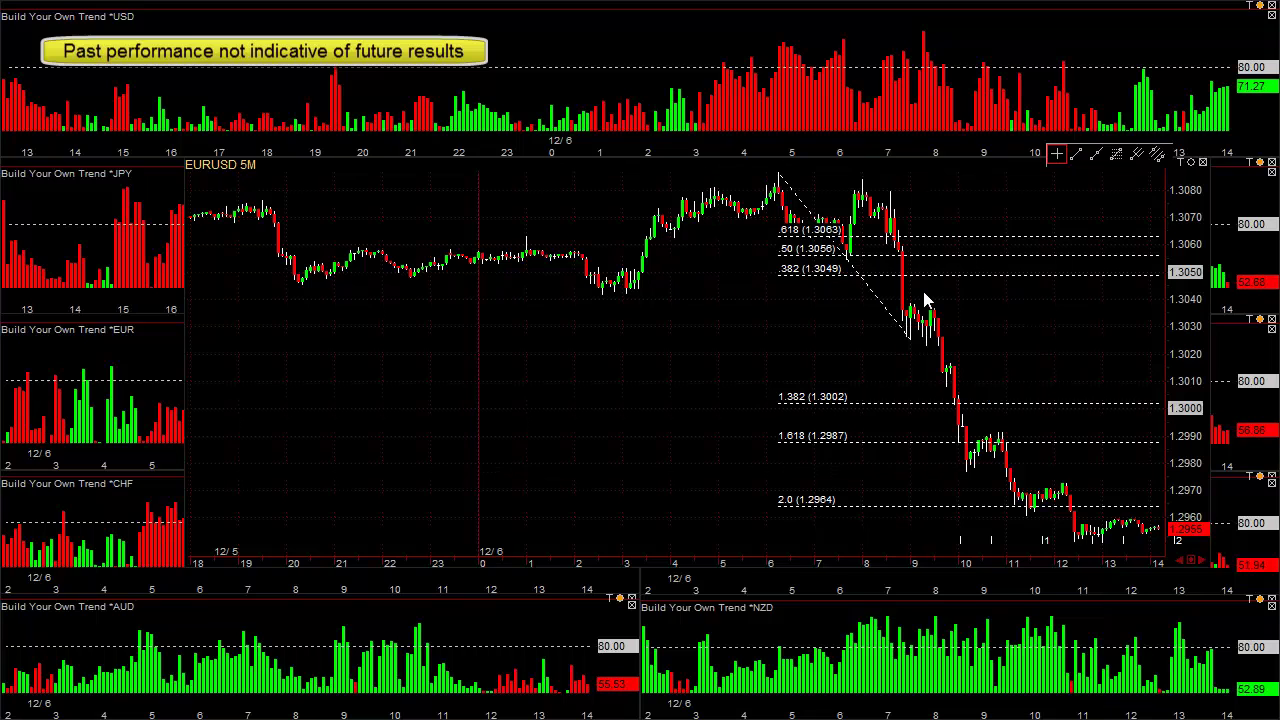
- Draw a short, slightly rising trend line under the EURUSD consolidation lows near 1.3025
{"action": "key", "text": "l"}
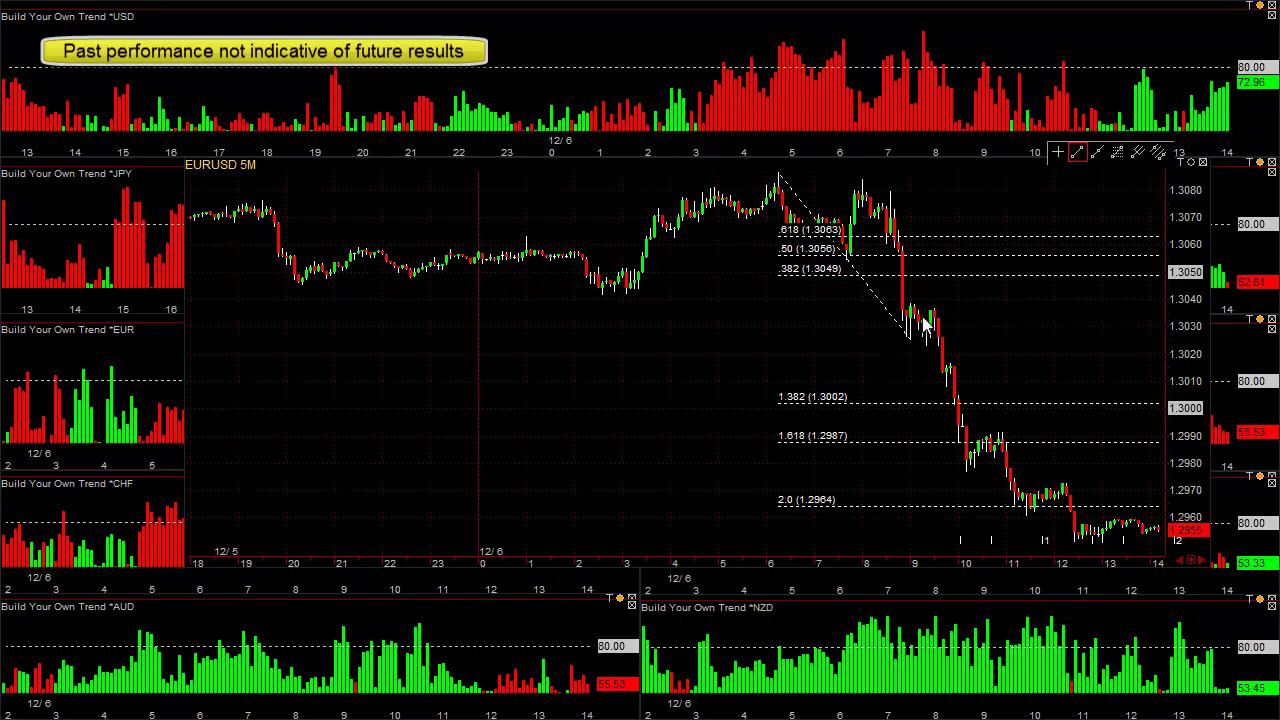
{"action": "left_click_drag", "start_coordinate": [886, 343], "coordinate": [970, 333]}
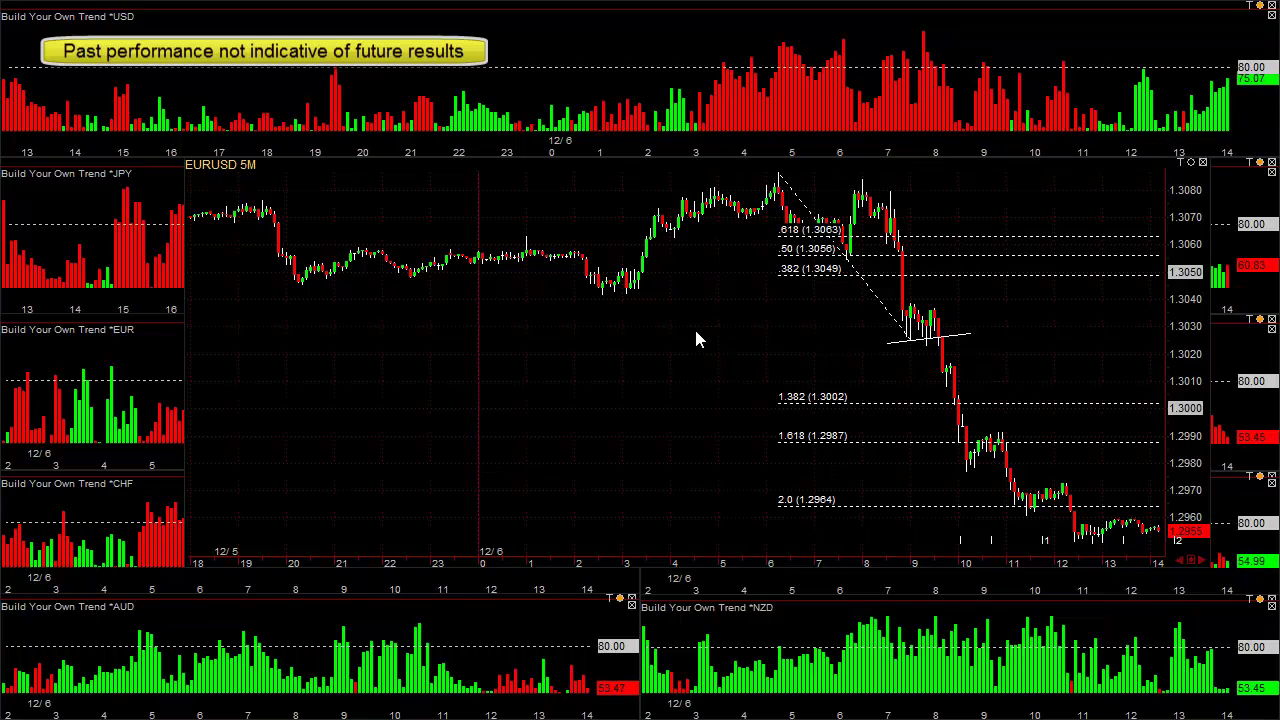
- Change the EURUSD chart to 5R bars, delete all its drawn lines and widen the bar spacing
{"action": "type", "text": "5R"}
{"action": "key", "text": "Return"}
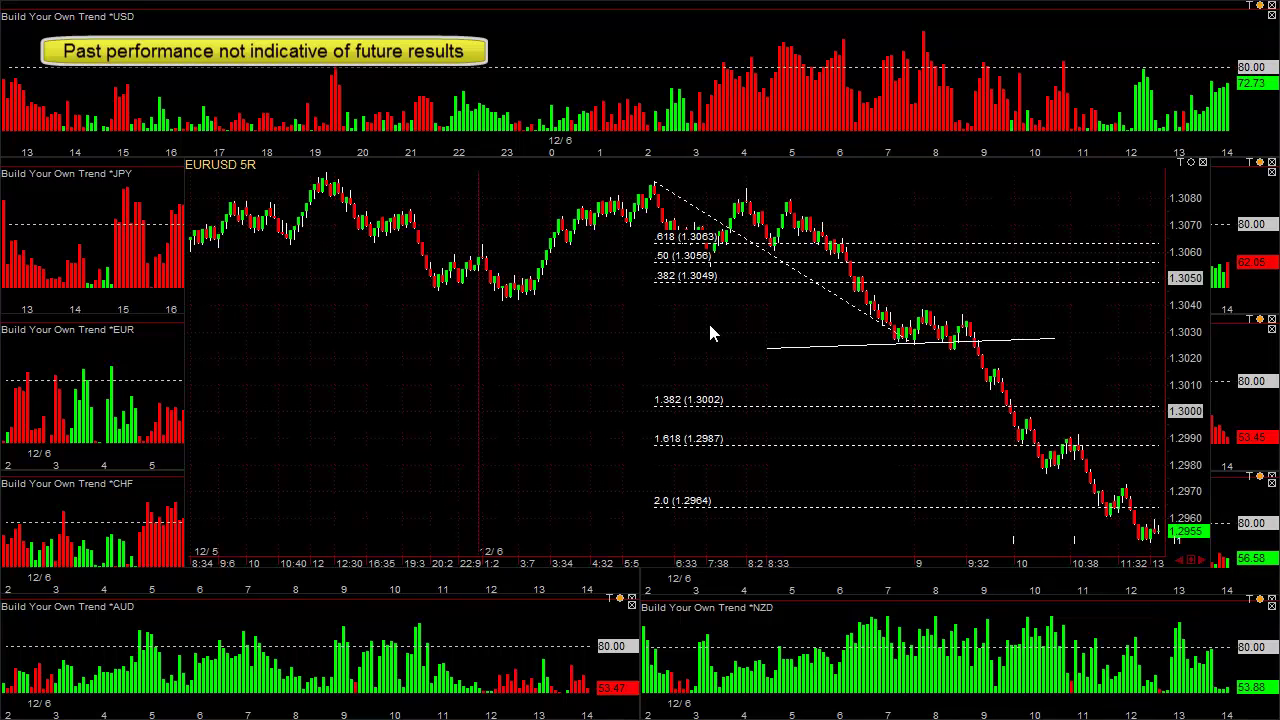
{"action": "right_click", "coordinate": [711, 350]}
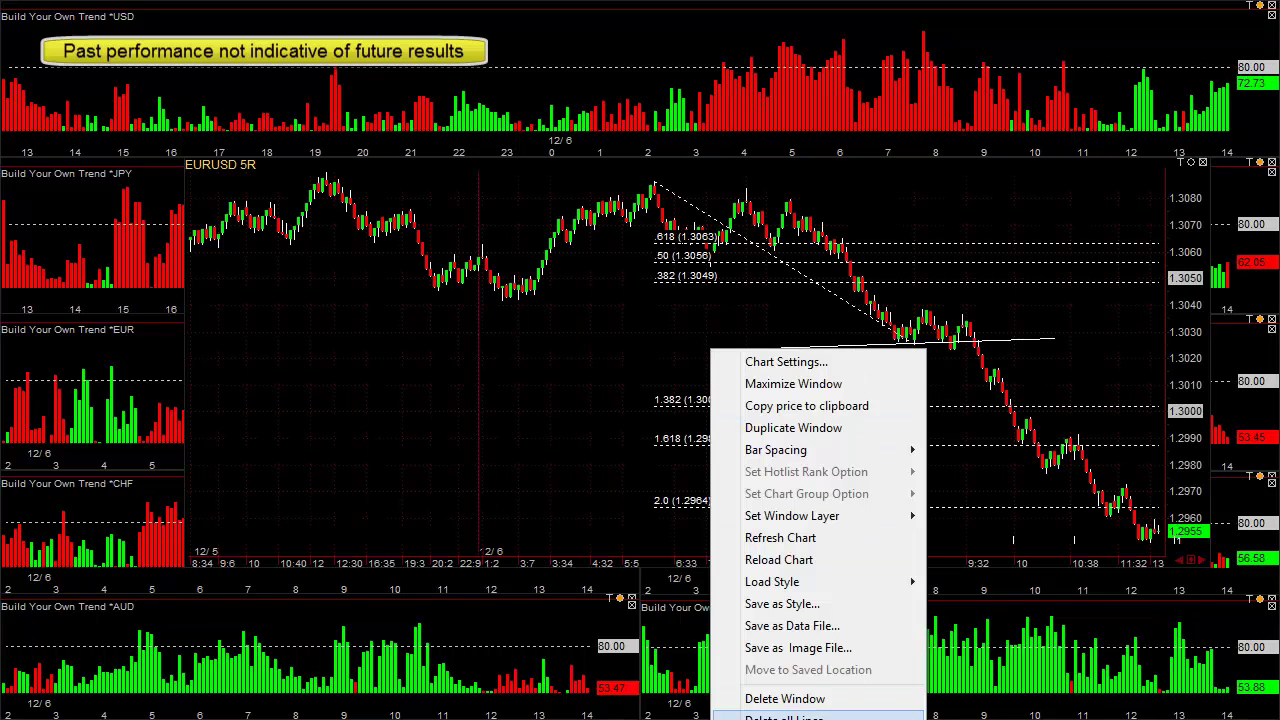
{"action": "left_click", "coordinate": [784, 716]}
{"action": "key", "text": "Up"}
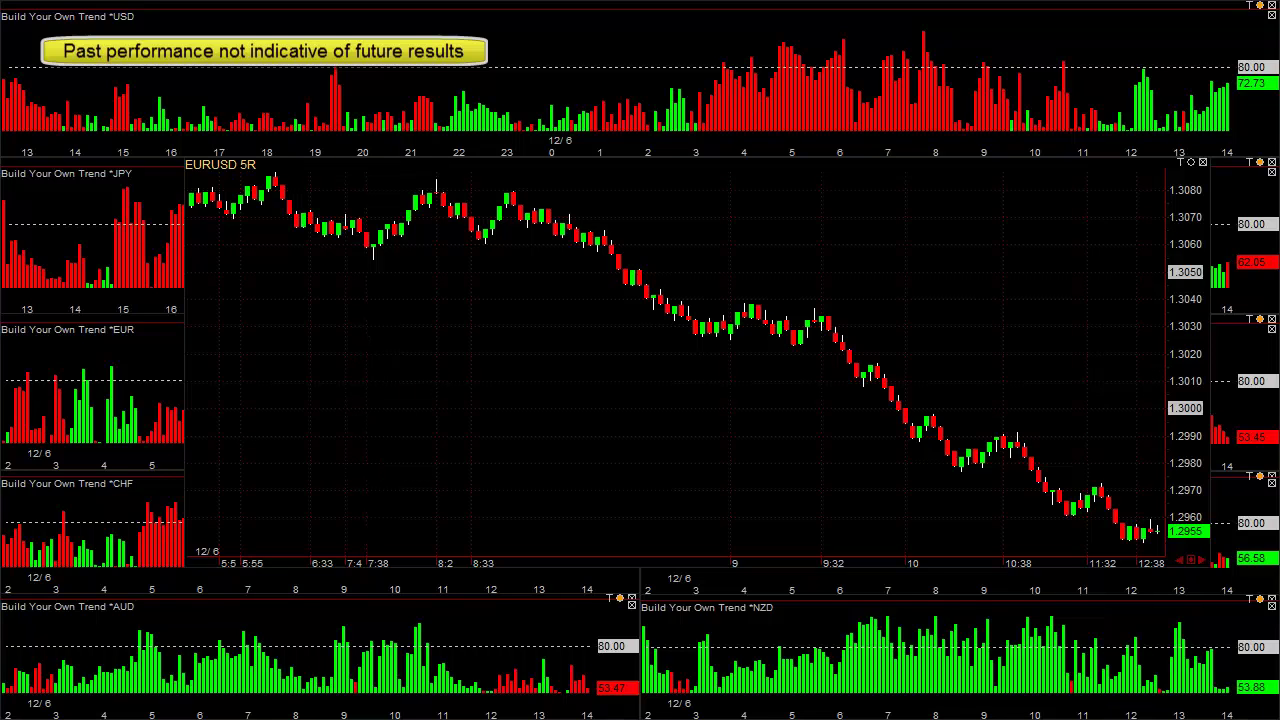
- Change the EURUSD chart to 3R bars and draw a nearly horizontal support line near 1.3025 under the 9 o'clock consolidation
{"action": "key", "text": "Return"}
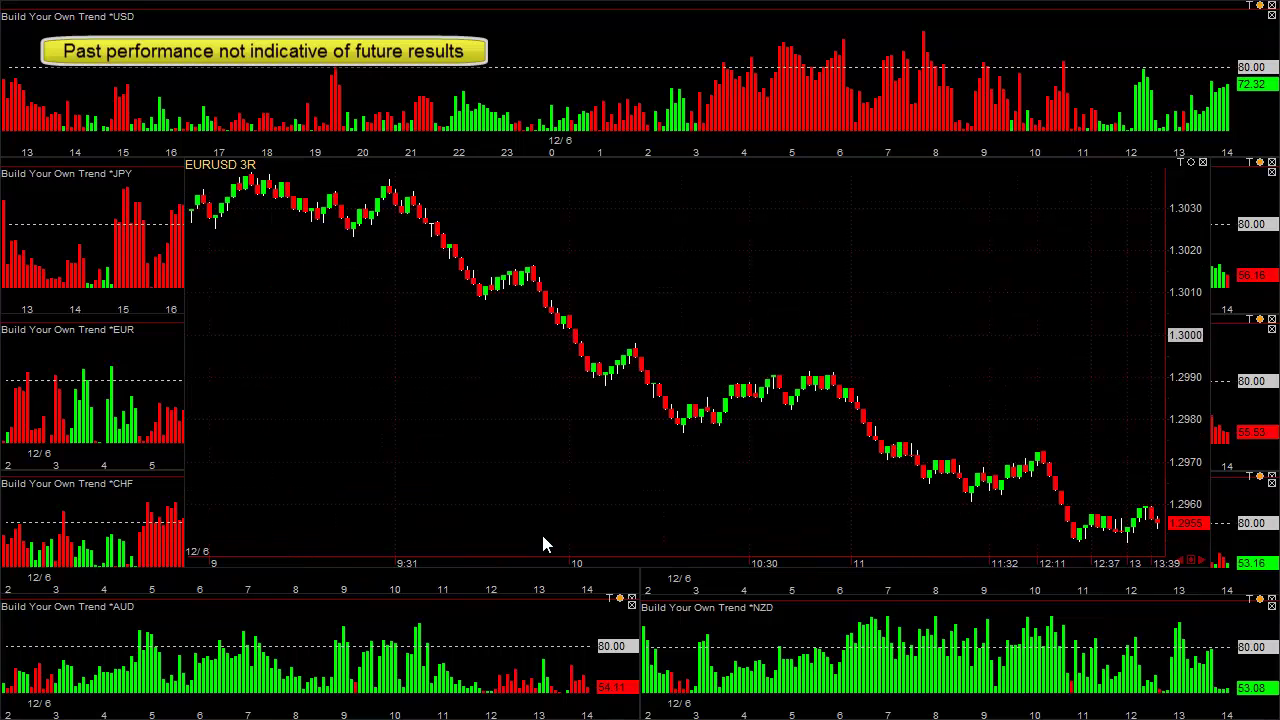
{"action": "left_click_drag", "start_coordinate": [546, 553], "coordinate": [1150, 520]}
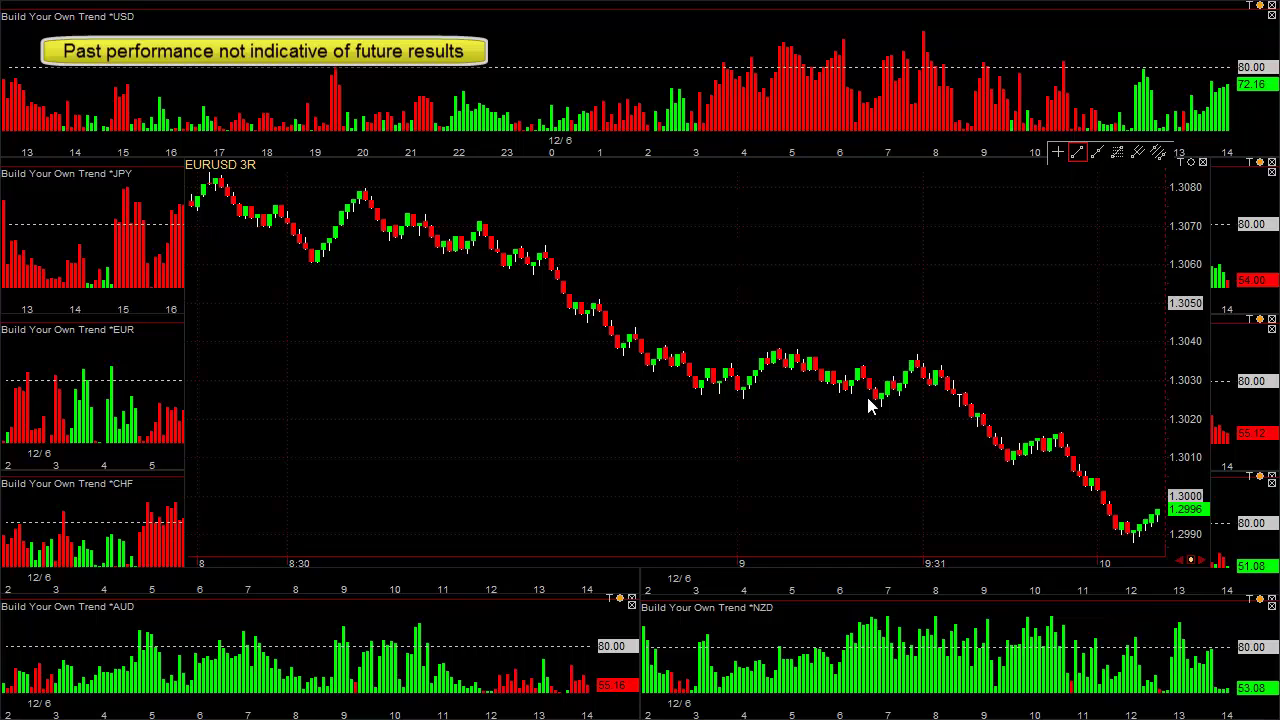
{"action": "left_click_drag", "start_coordinate": [670, 399], "coordinate": [1043, 391]}
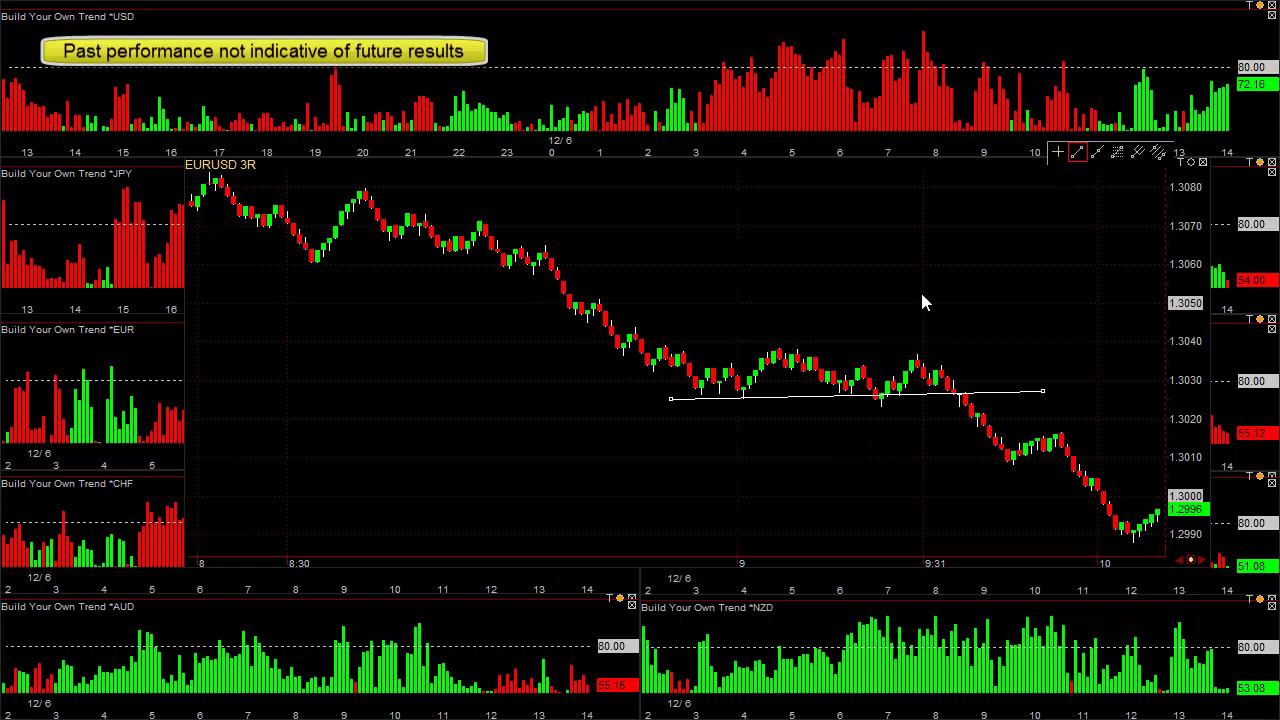
- Draw a nearly horizontal line along the highs of the 9 o'clock EURUSD consolidation and move it down to about 1.3027
{"action": "left_click_drag", "start_coordinate": [855, 357], "coordinate": [983, 346]}
{"action": "left_click", "coordinate": [862, 345]}
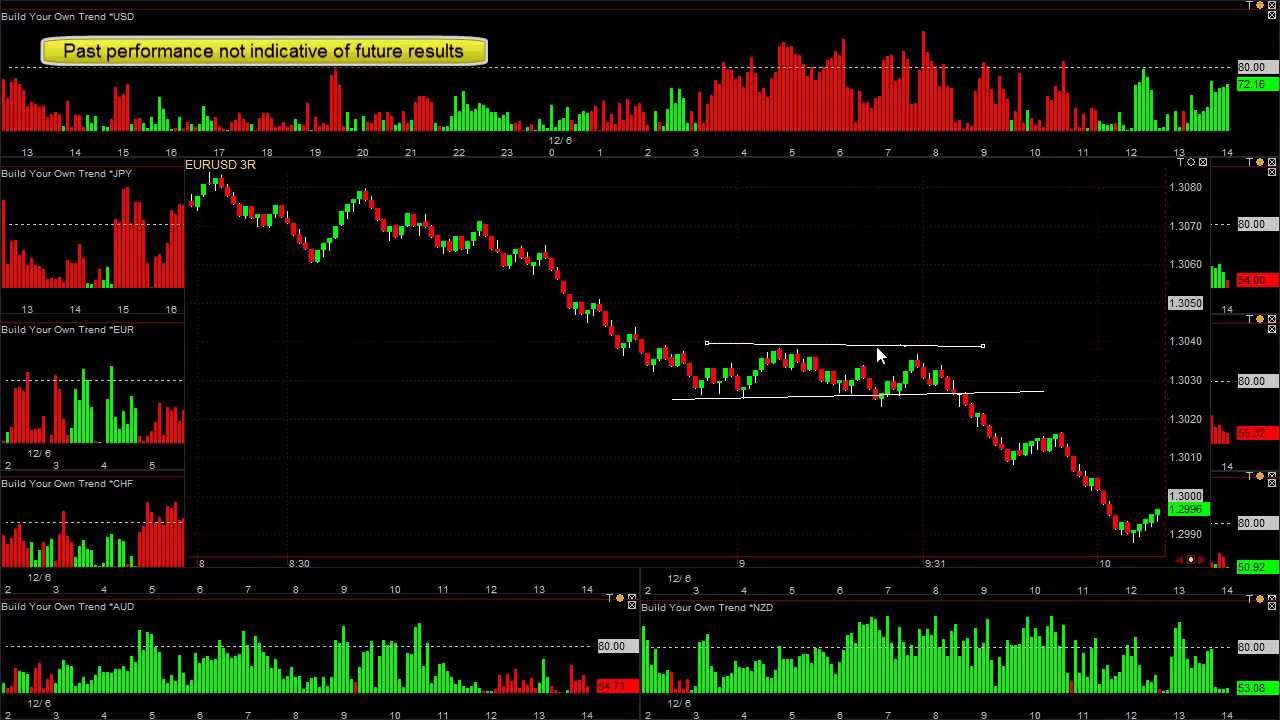
{"action": "left_click_drag", "start_coordinate": [880, 354], "coordinate": [906, 364]}
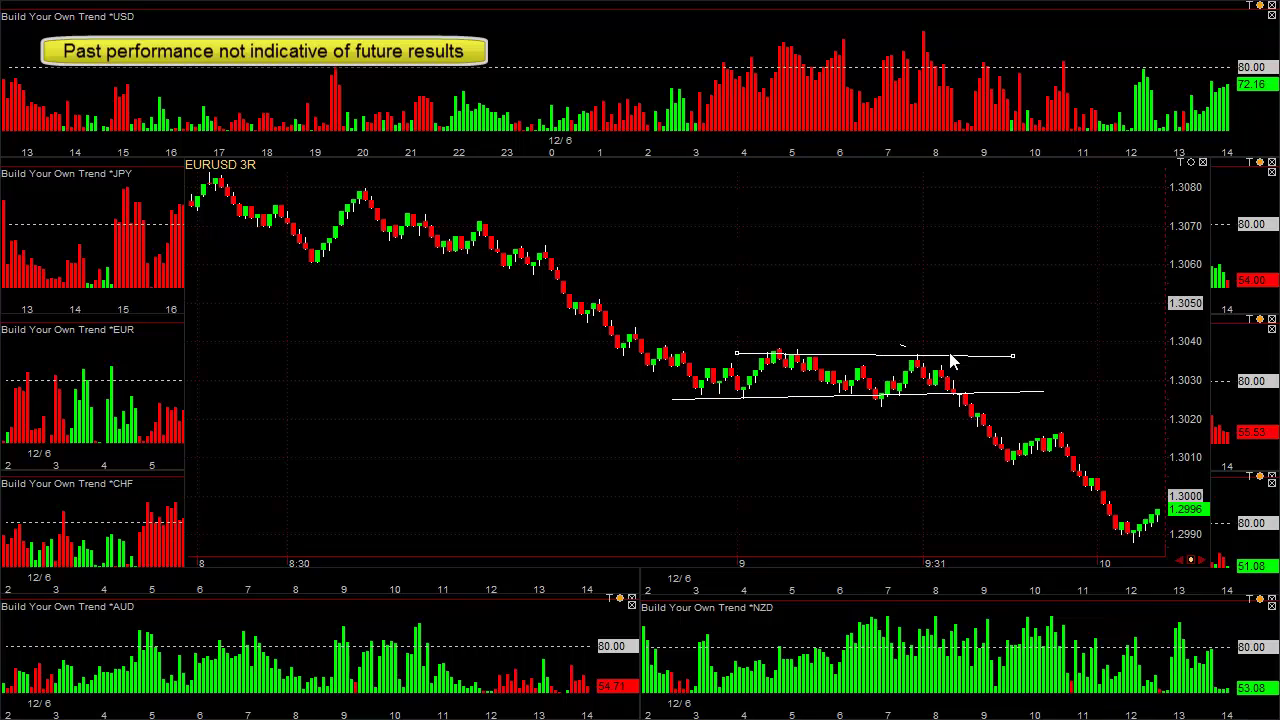
{"action": "left_click_drag", "start_coordinate": [951, 361], "coordinate": [977, 398]}
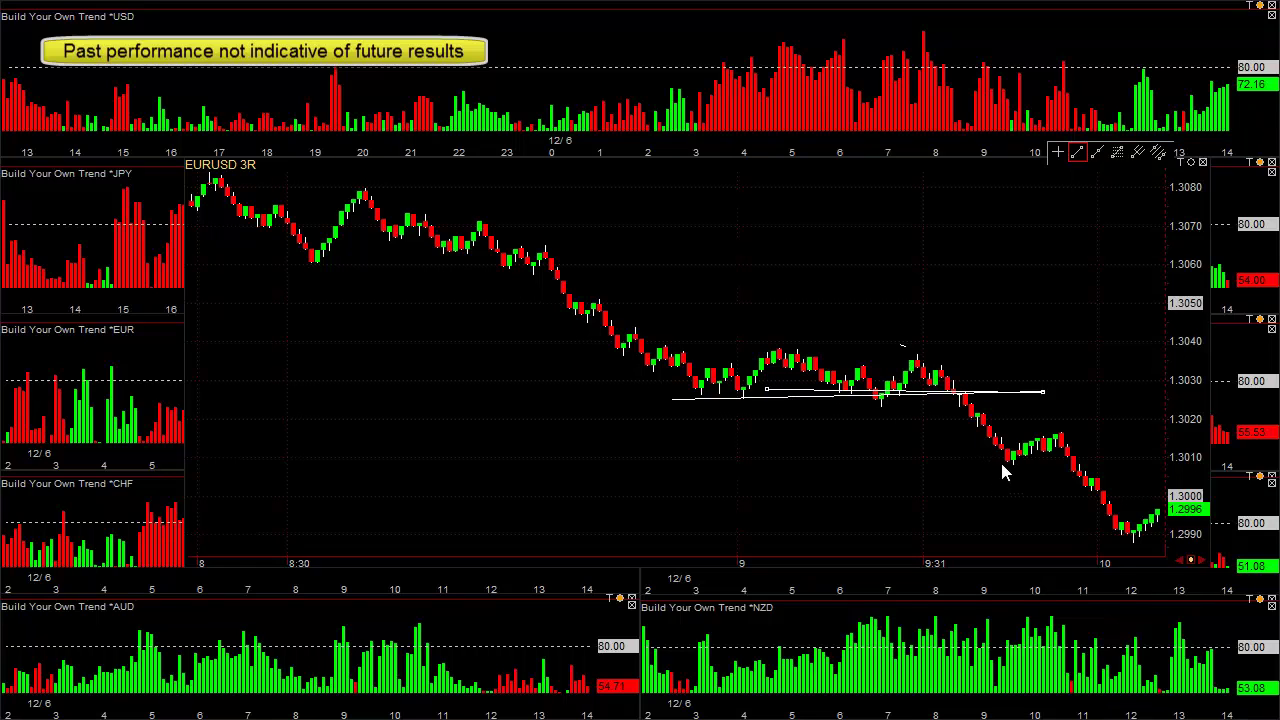
- Draw a rising line under the lows and a flat line over the highs of the EURUSD pullback near 1.3015
{"action": "left_click_drag", "start_coordinate": [1001, 464], "coordinate": [1096, 443]}
{"action": "left_click_drag", "start_coordinate": [1026, 432], "coordinate": [1080, 432]}
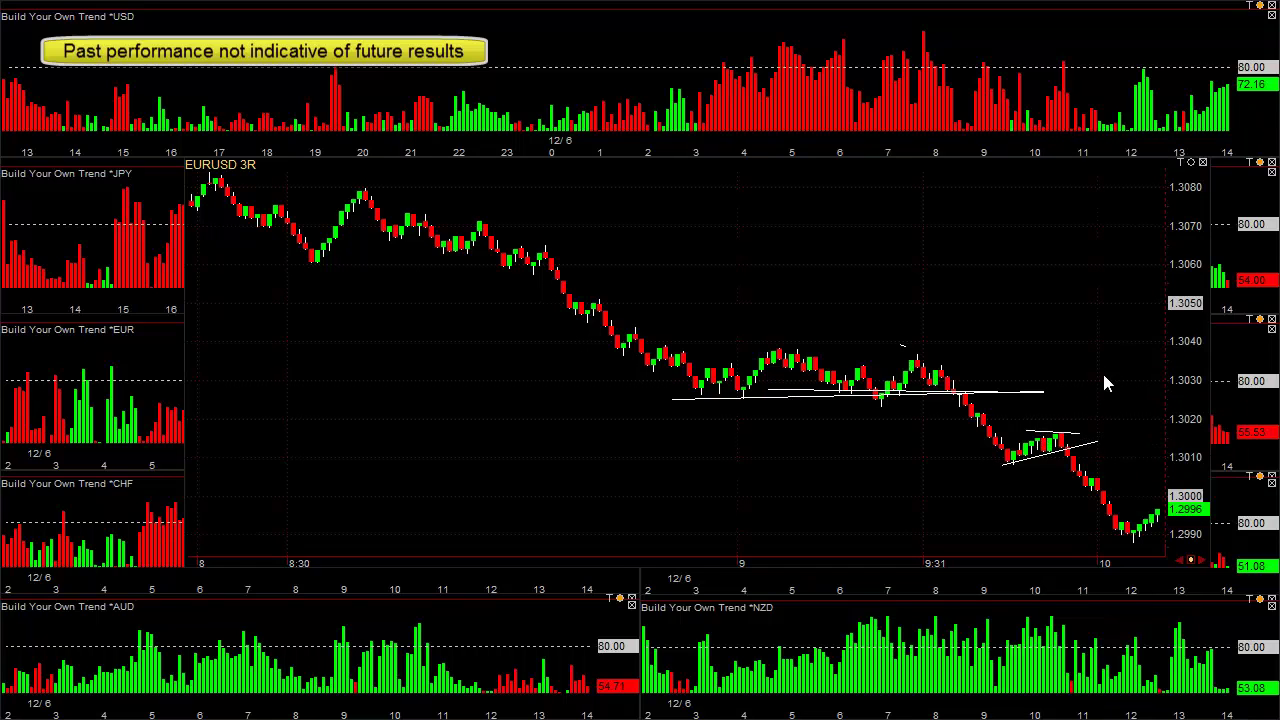
- Draw a Fibonacci retracement on the EURUSD 3R chart from 1.3035 down to the 1.3008 low
{"action": "mouse_move", "coordinate": [1166, 166]}
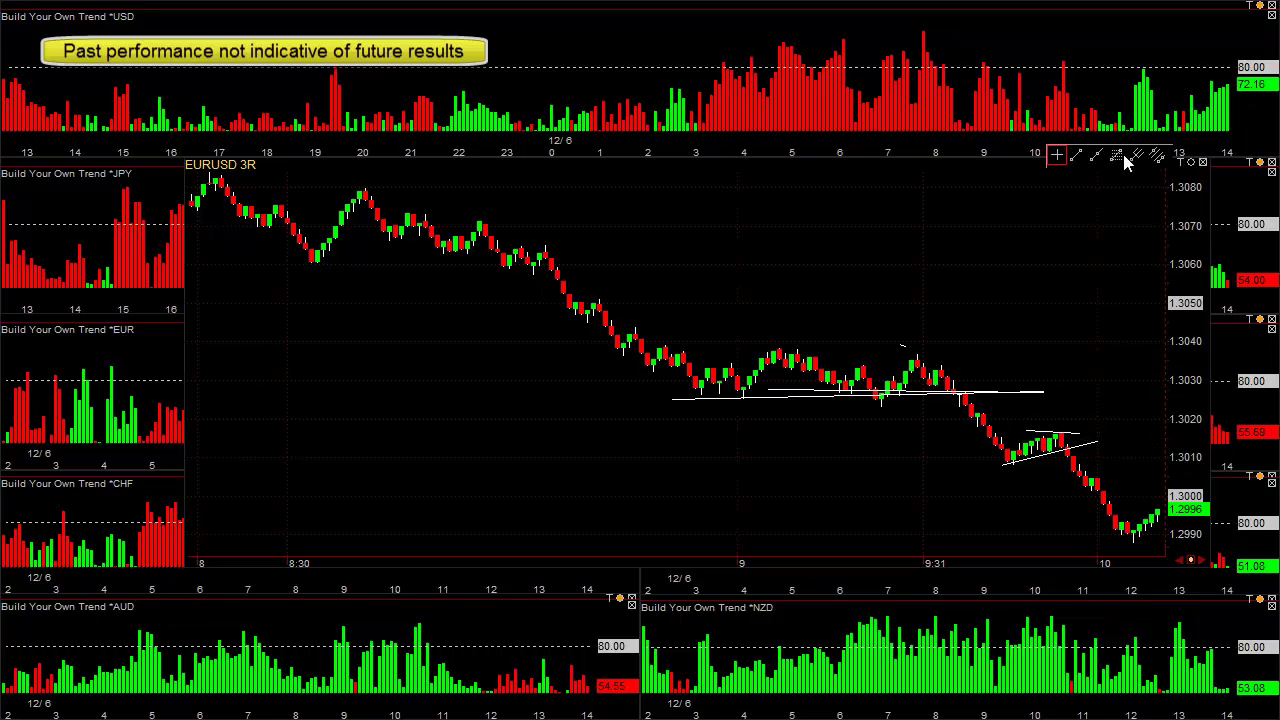
{"action": "left_click", "coordinate": [1118, 156]}
{"action": "mouse_move", "coordinate": [911, 345]}
{"action": "left_mouse_down"}
{"action": "mouse_move", "coordinate": [985, 487]}
{"action": "mouse_move", "coordinate": [1014, 482]}
{"action": "left_mouse_up"}
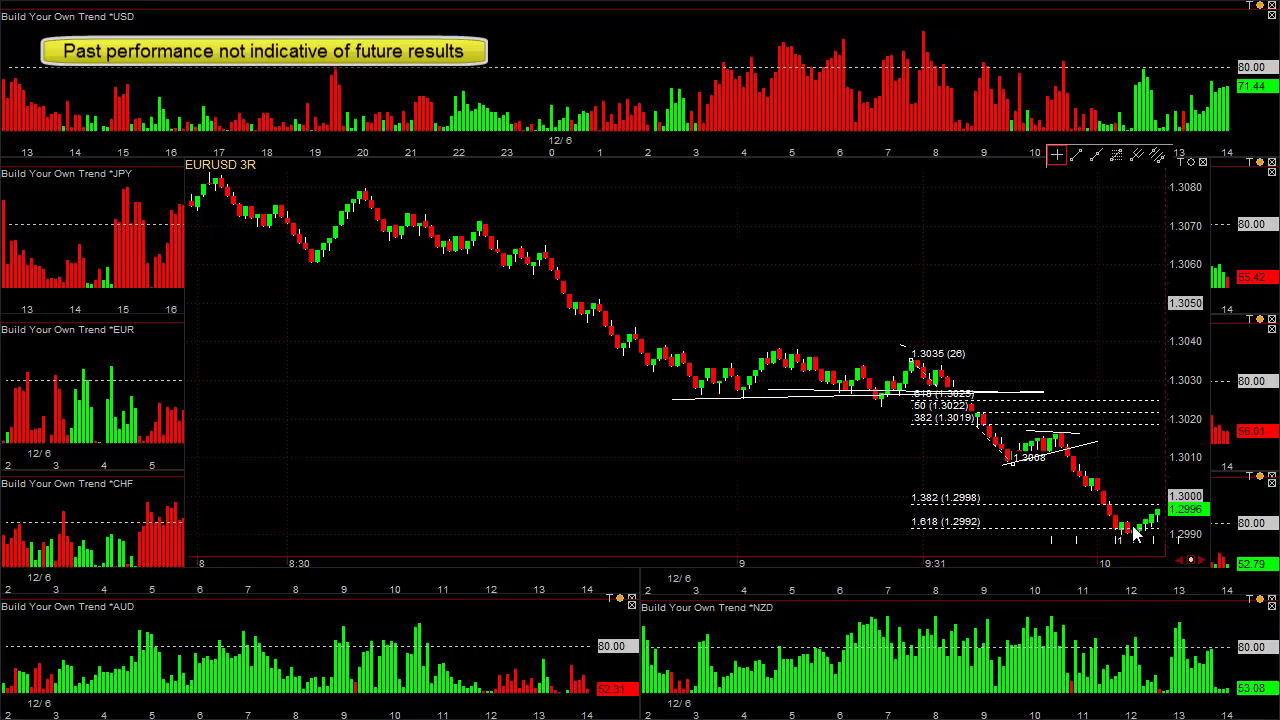
- Close the EURUSD 3R chart window covering the trend histograms
{"action": "left_click_drag", "start_coordinate": [1115, 553], "coordinate": [513, 533]}
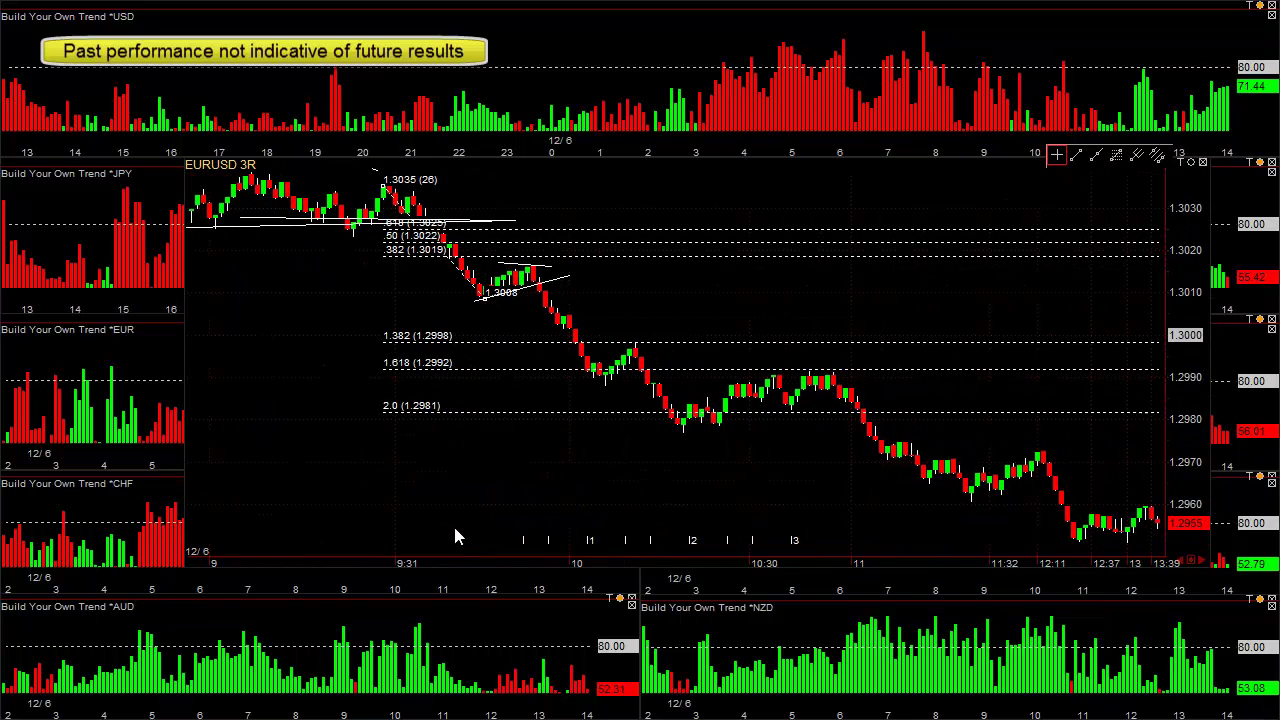
{"action": "key", "text": "ctrl+F4"}
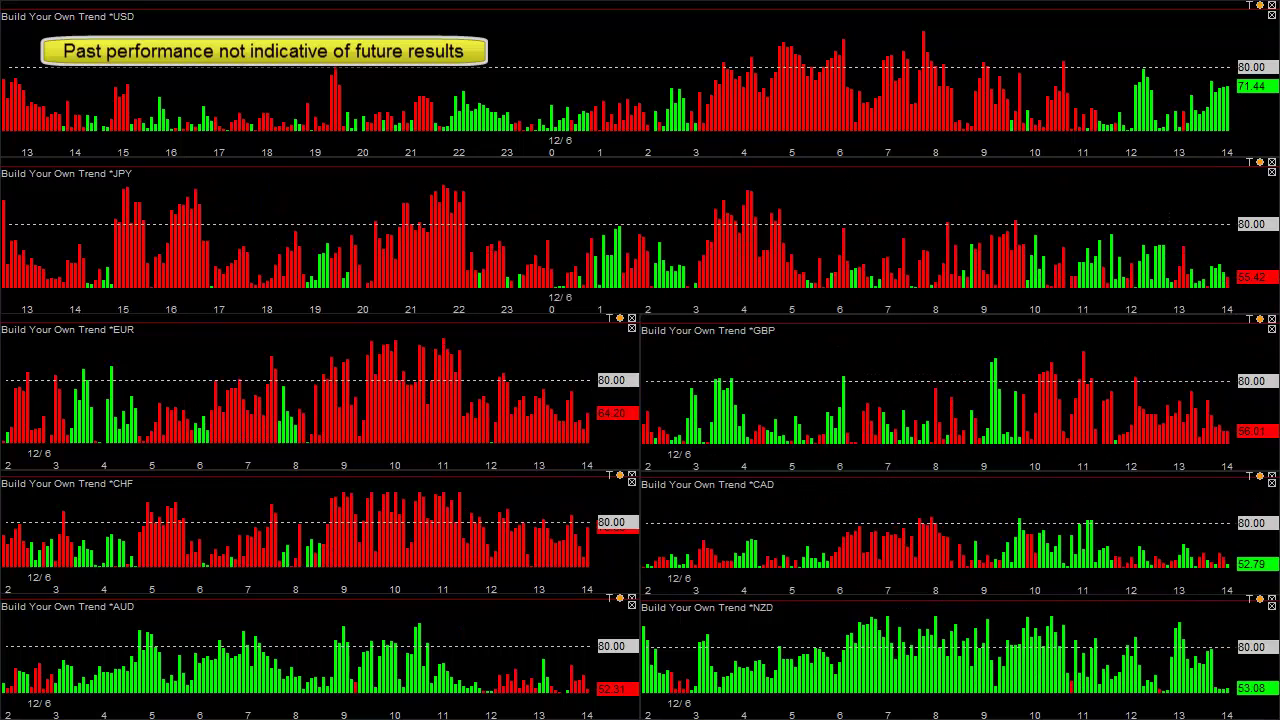